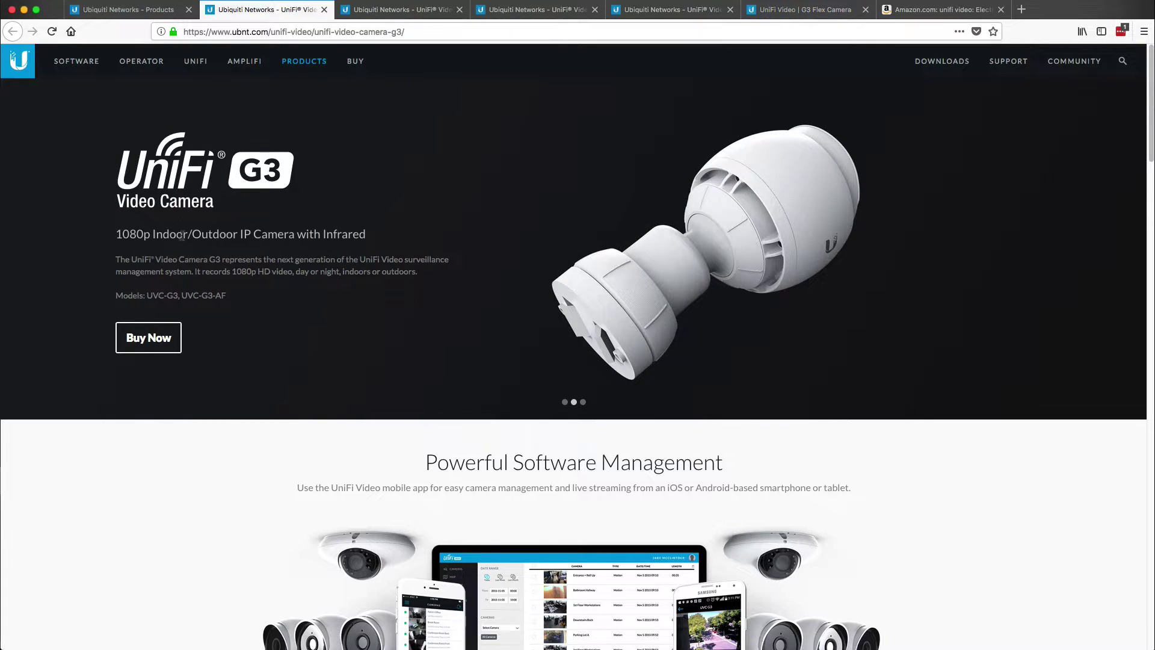
- Highlight the 'Indoor/Outdoor' wording in the G3 camera subtitle
{"action": "left_click_drag", "start_coordinate": [155, 234], "coordinate": [241, 234]}
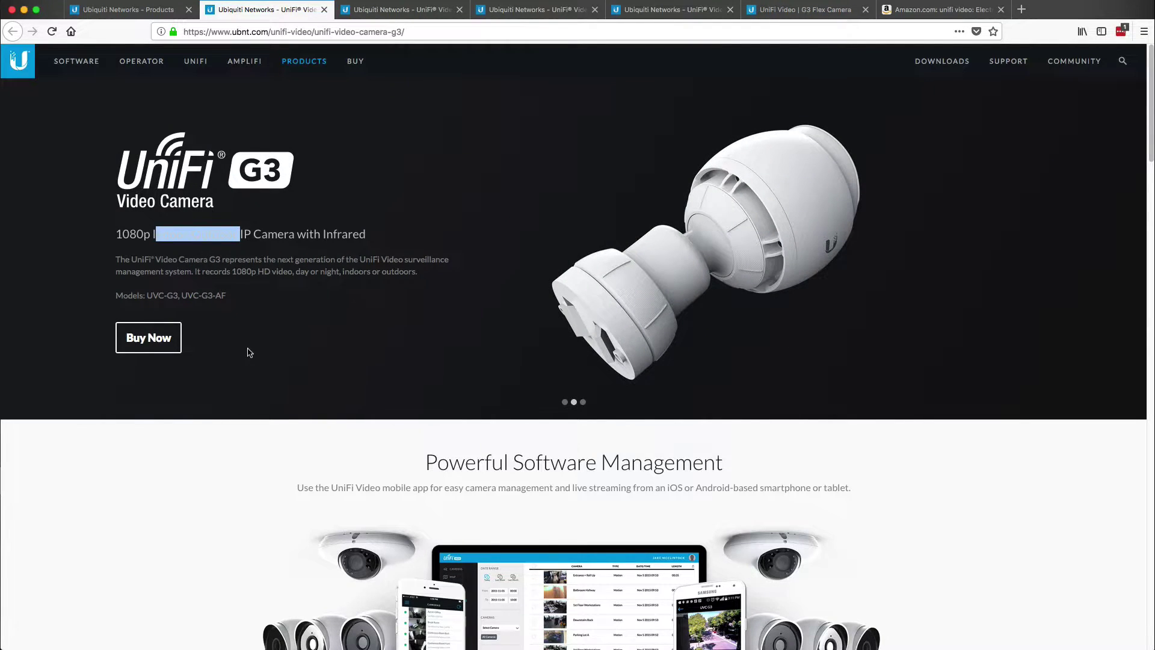
- Scroll through the UniFi Video Camera G3 product page
{"action": "scroll", "coordinate": [247, 349], "scroll_direction": "down", "scroll_amount": 8}
{"action": "scroll", "coordinate": [247, 353], "scroll_direction": "down", "scroll_amount": 8}
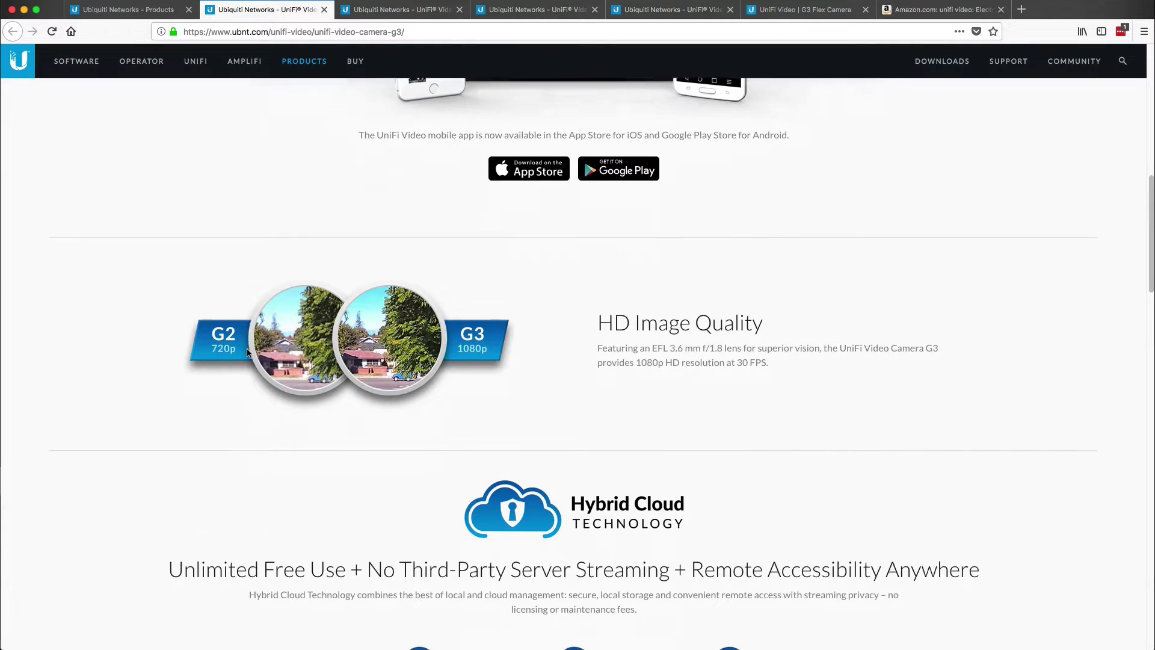
{"action": "scroll", "coordinate": [247, 353], "scroll_direction": "up", "scroll_amount": 5}
{"action": "scroll", "coordinate": [245, 354], "scroll_direction": "down", "scroll_amount": 2}
{"action": "scroll", "coordinate": [244, 354], "scroll_direction": "down", "scroll_amount": 10}
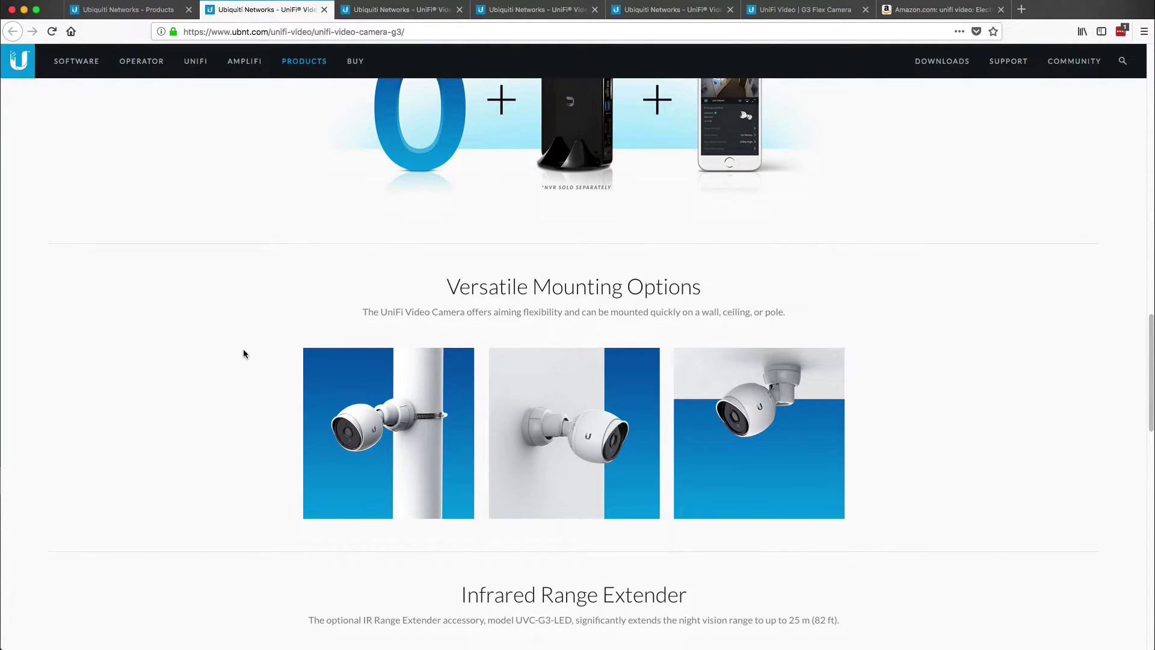
{"action": "scroll", "coordinate": [233, 361], "scroll_direction": "down", "scroll_amount": 7}
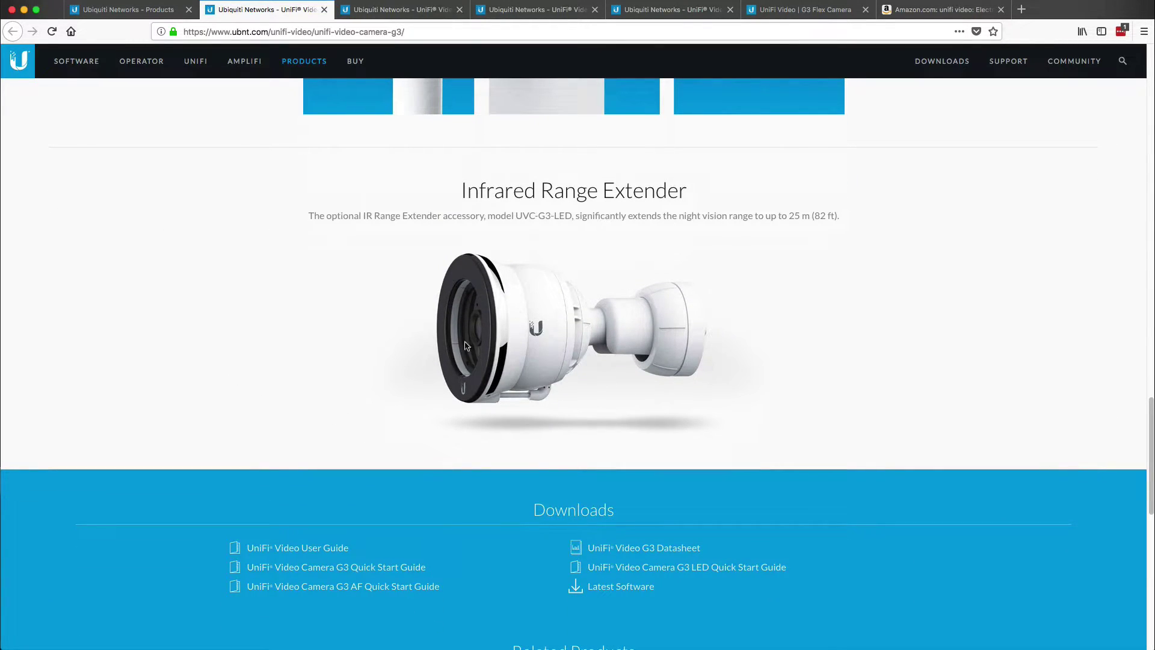
{"action": "scroll", "coordinate": [497, 309], "scroll_direction": "up", "scroll_amount": 4}
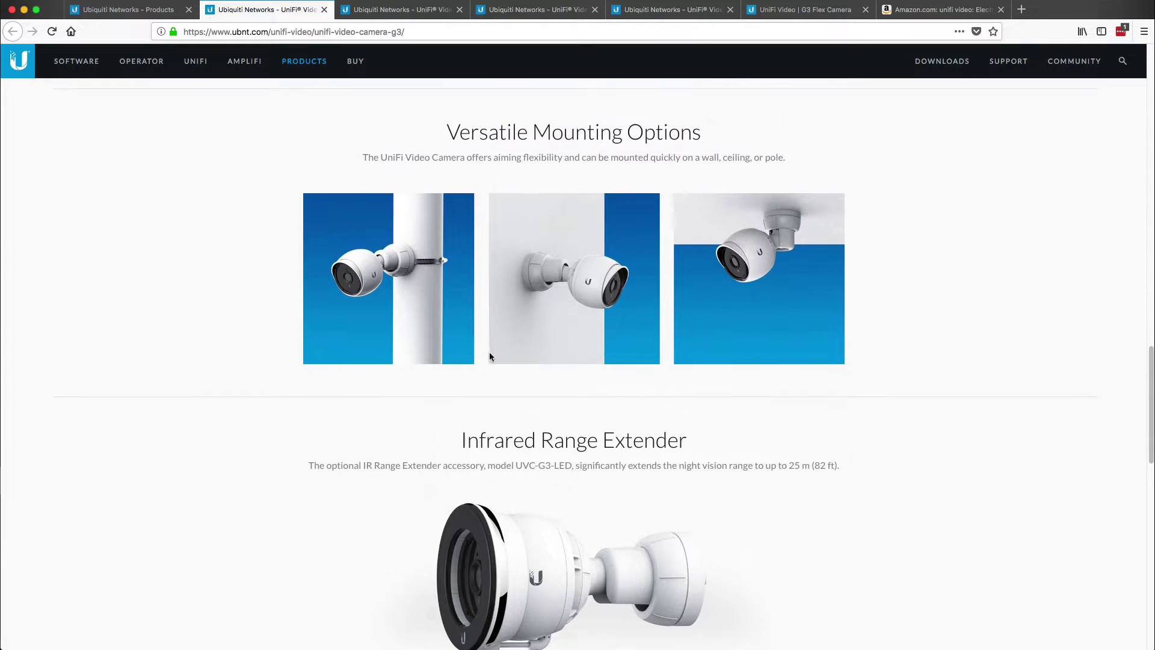
{"action": "scroll", "coordinate": [596, 464], "scroll_direction": "up", "scroll_amount": 3}
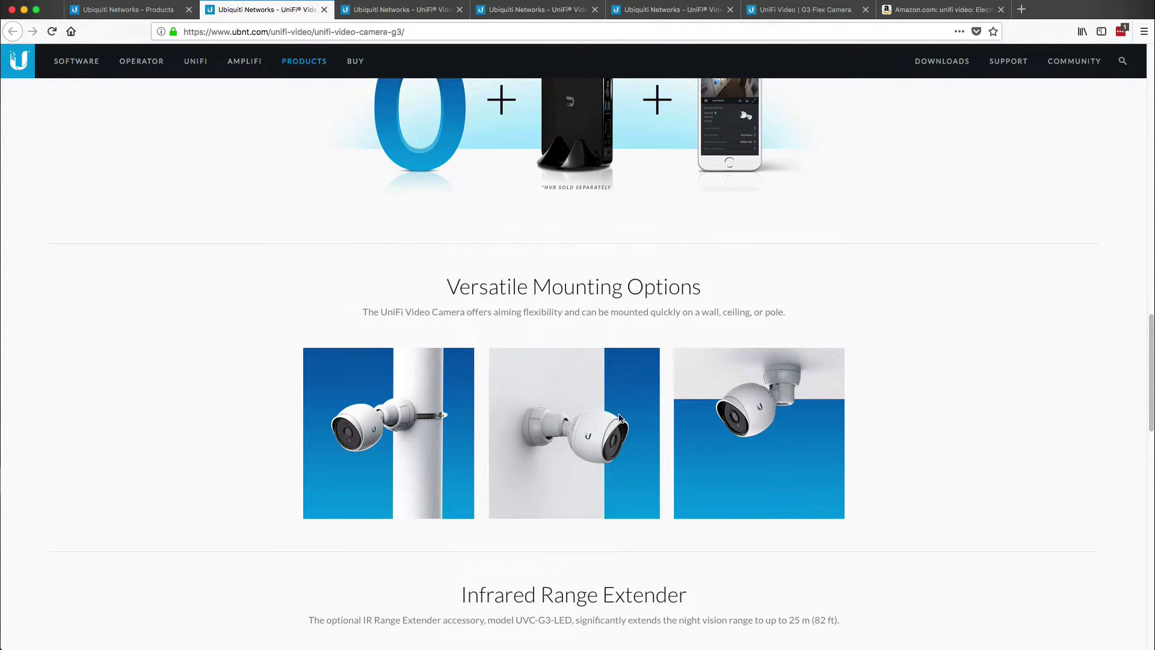
{"action": "scroll", "coordinate": [606, 433], "scroll_direction": "up", "scroll_amount": 4}
{"action": "scroll", "coordinate": [607, 434], "scroll_direction": "up", "scroll_amount": 5}
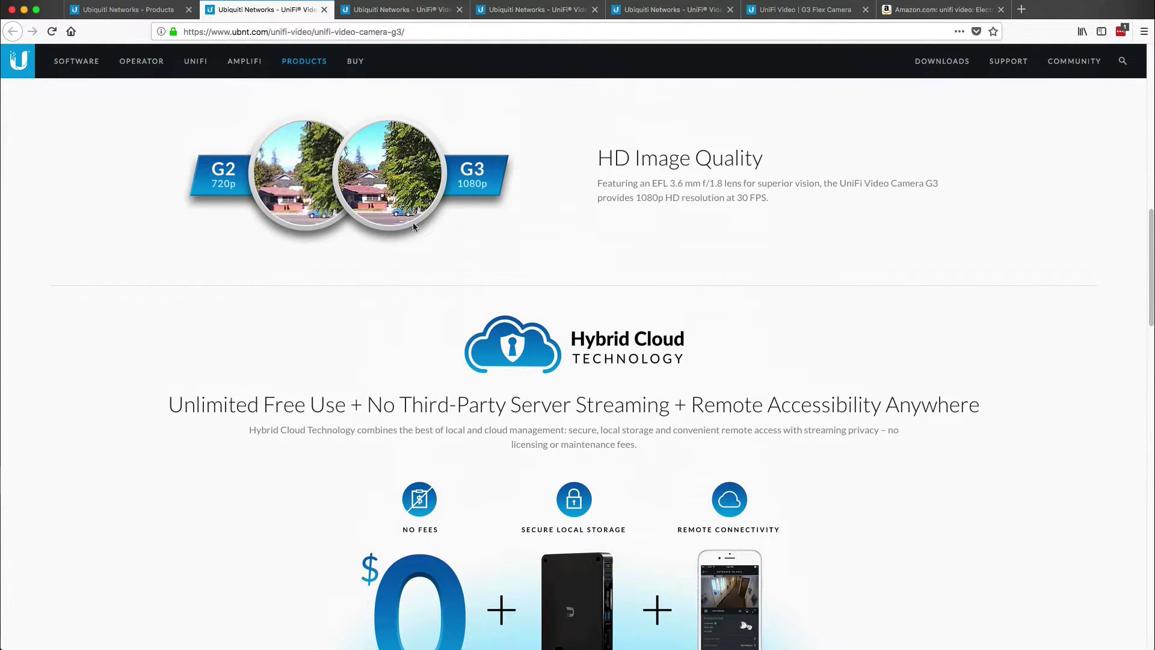
- Review the G3 Dome camera page, then bring up the G3 Micro page
{"action": "left_click", "coordinate": [397, 12]}
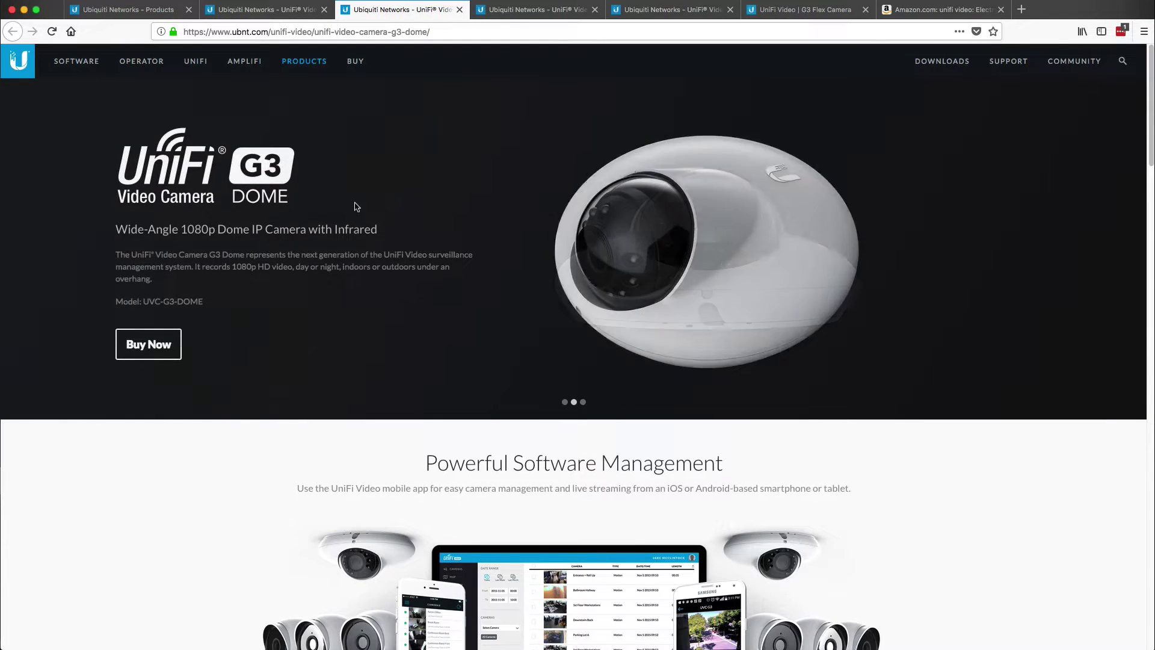
{"action": "scroll", "coordinate": [358, 304], "scroll_direction": "down", "scroll_amount": 9}
{"action": "scroll", "coordinate": [358, 304], "scroll_direction": "down", "scroll_amount": 10}
{"action": "scroll", "coordinate": [363, 314], "scroll_direction": "down", "scroll_amount": 1}
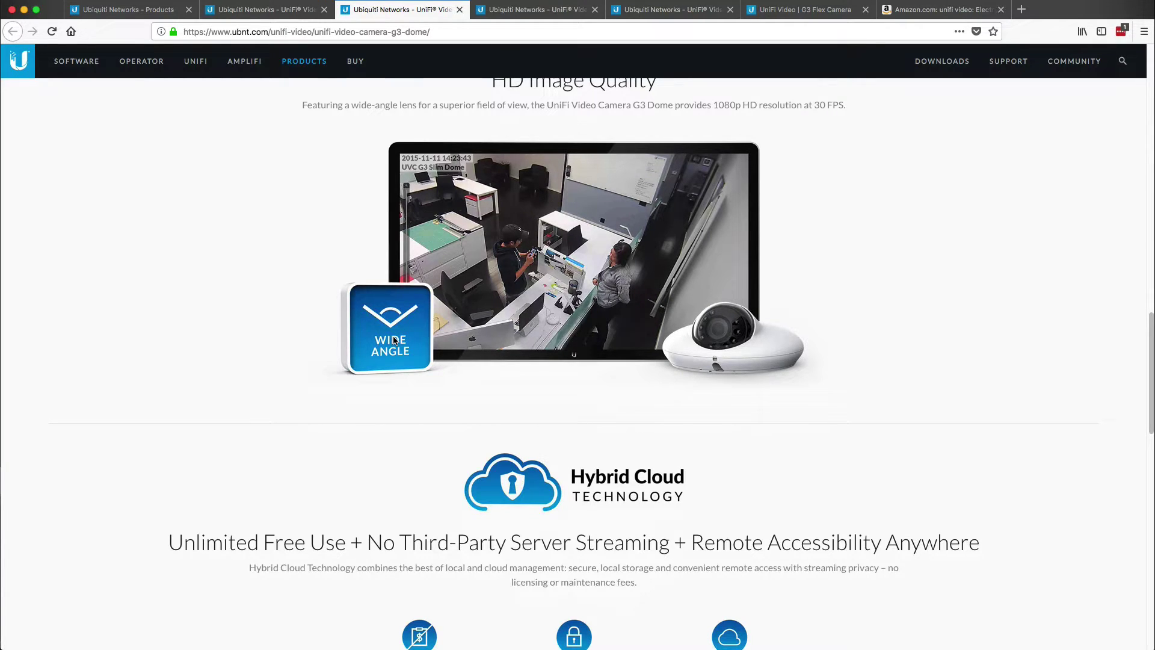
{"action": "left_click", "coordinate": [523, 10]}
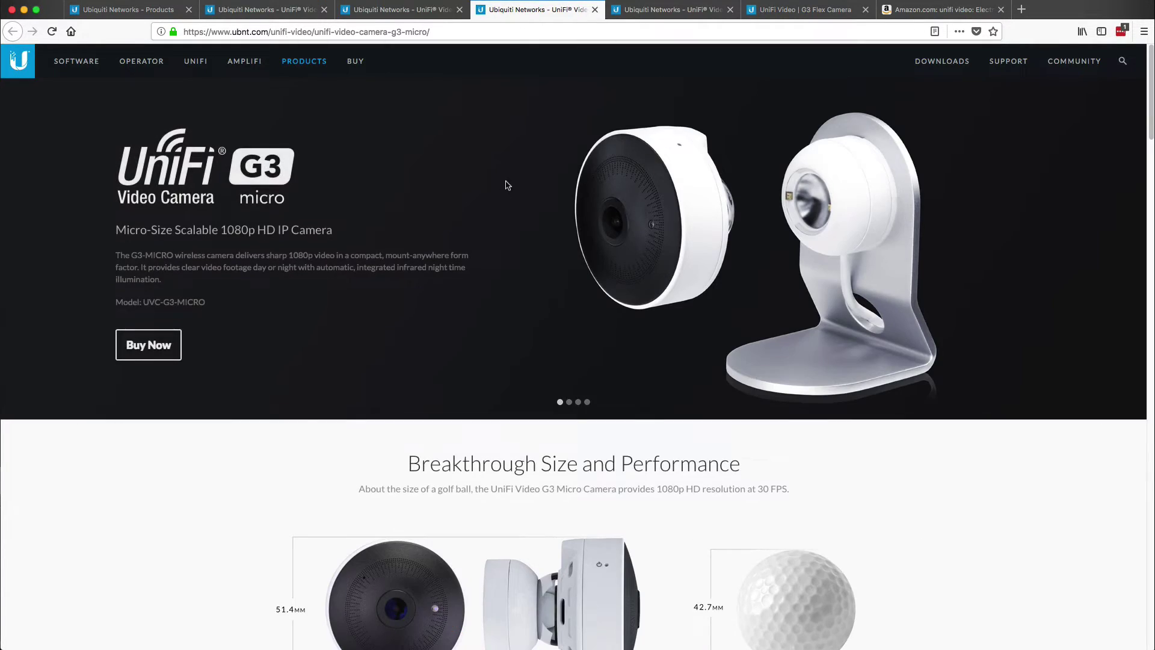
- Look over the G3 Micro features, then move to the G3 PRO page
{"action": "scroll", "coordinate": [485, 236], "scroll_direction": "down", "scroll_amount": 1}
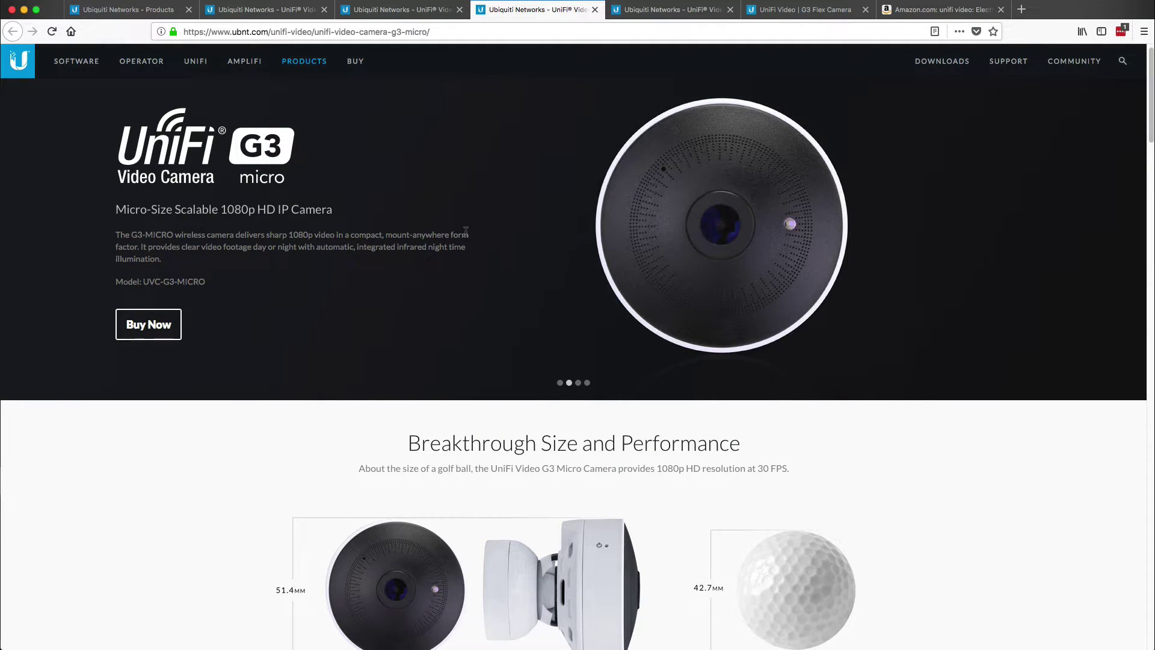
{"action": "scroll", "coordinate": [466, 232], "scroll_direction": "down", "scroll_amount": 10}
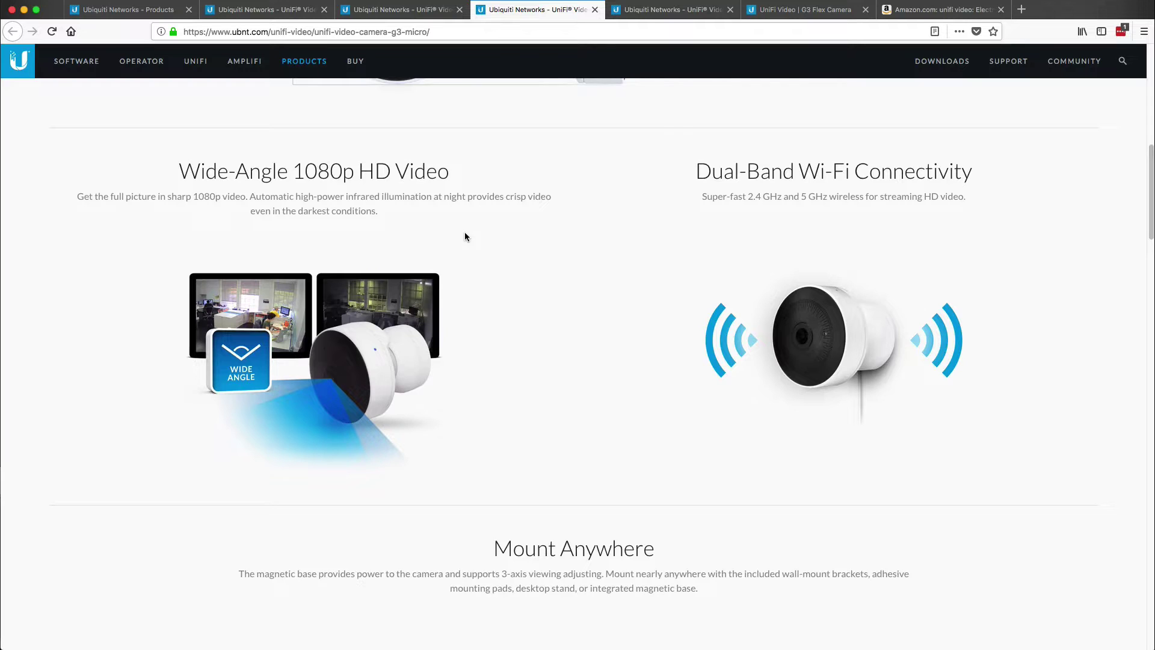
{"action": "left_click", "coordinate": [656, 10]}
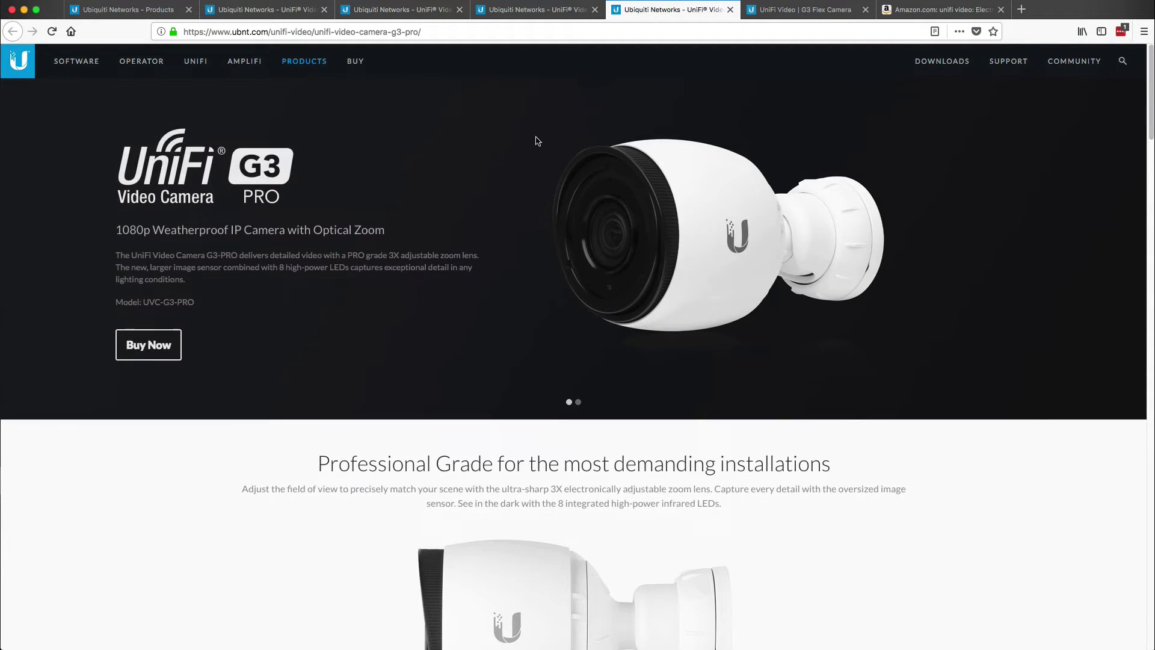
- Look over the G3 PRO features, then bring up the G3 Flex page
{"action": "scroll", "coordinate": [513, 189], "scroll_direction": "down", "scroll_amount": 5}
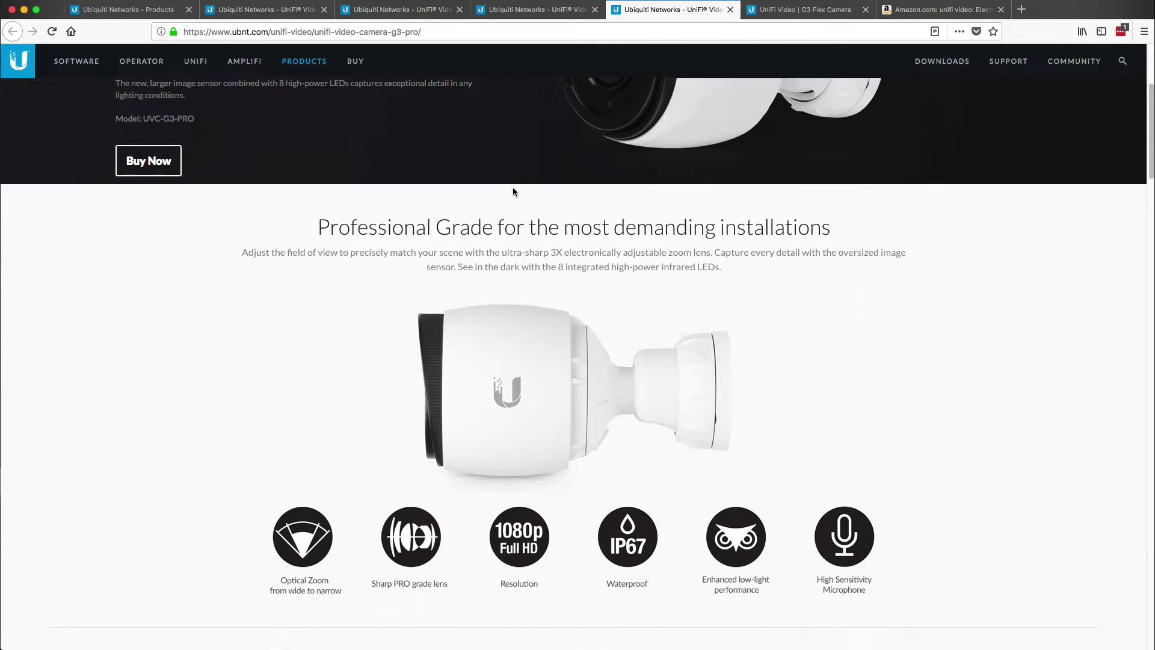
{"action": "scroll", "coordinate": [512, 189], "scroll_direction": "down", "scroll_amount": 2}
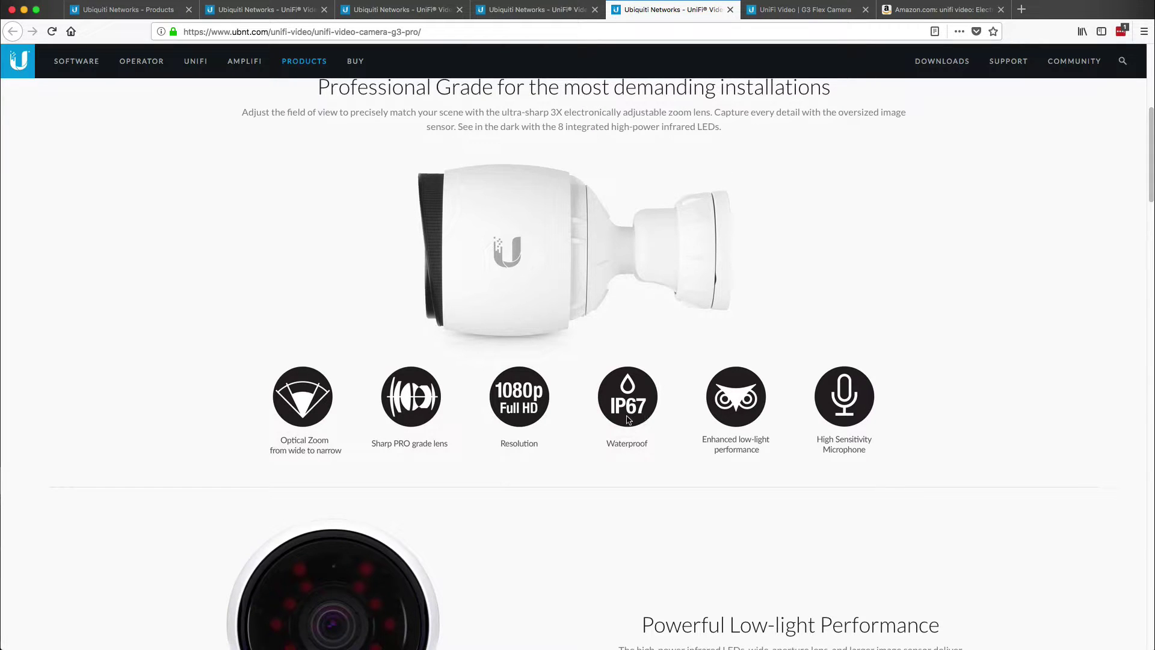
{"action": "left_click", "coordinate": [786, 11]}
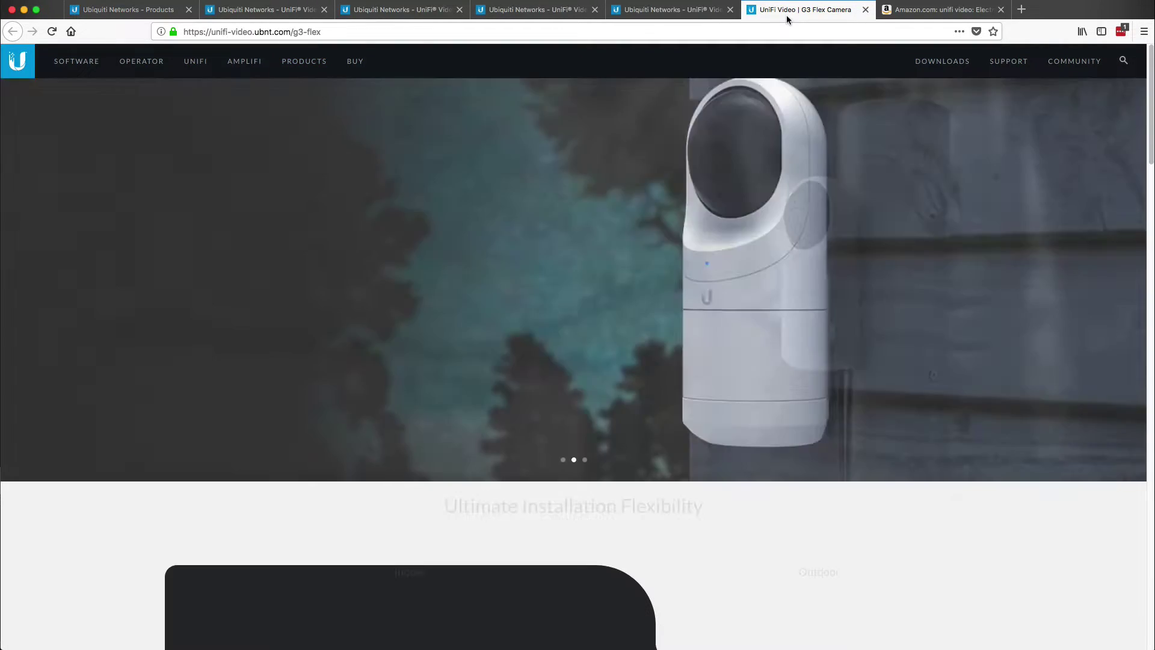
- Compare the G3 Flex wall, ceiling, conduit and pole mounts, then return to the products overview and floor plan
{"action": "scroll", "coordinate": [705, 269], "scroll_direction": "down", "scroll_amount": 4}
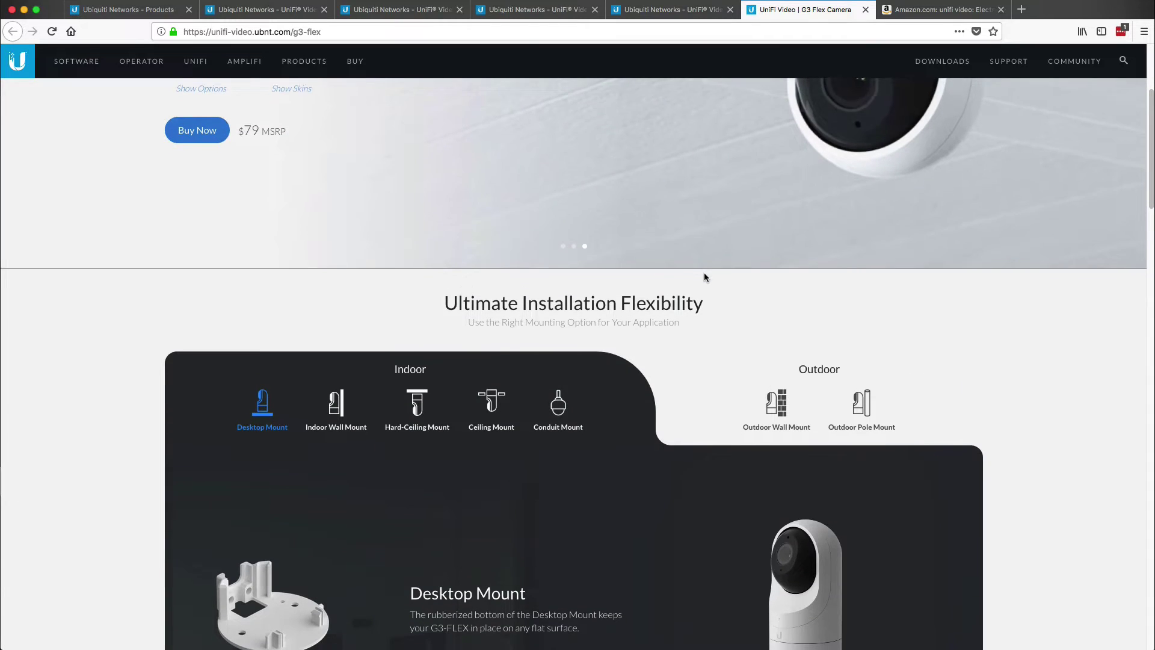
{"action": "scroll", "coordinate": [704, 272], "scroll_direction": "up", "scroll_amount": 3}
{"action": "scroll", "coordinate": [343, 343], "scroll_direction": "down", "scroll_amount": 4}
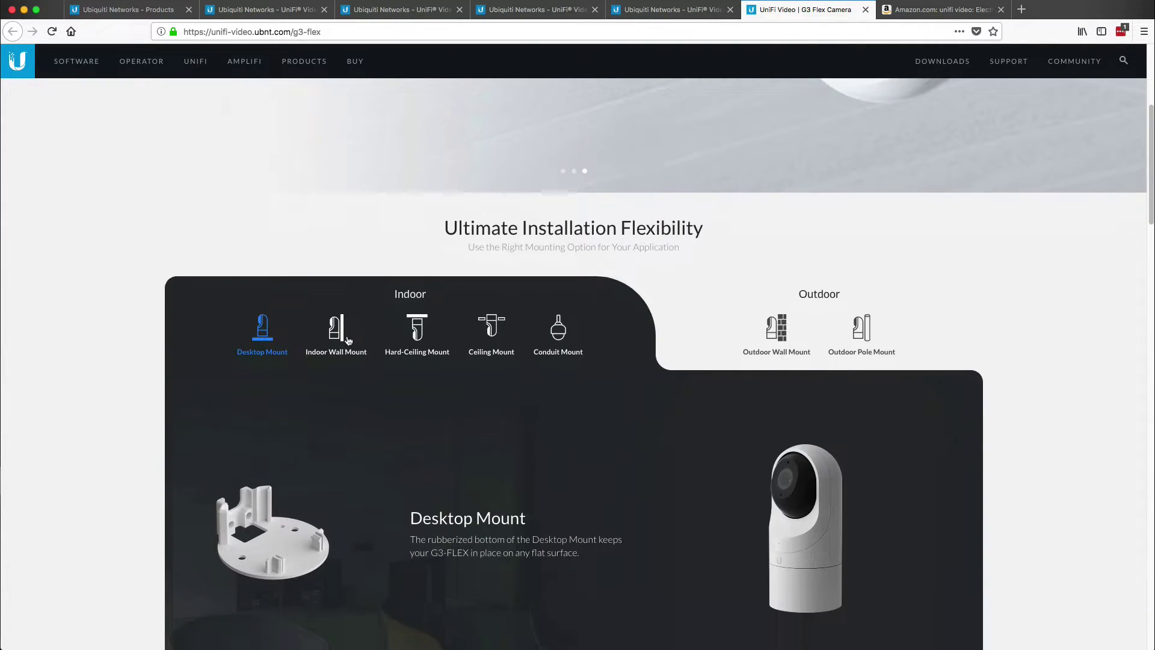
{"action": "scroll", "coordinate": [340, 339], "scroll_direction": "down", "scroll_amount": 1}
{"action": "left_click", "coordinate": [336, 271]}
{"action": "left_click", "coordinate": [418, 272]}
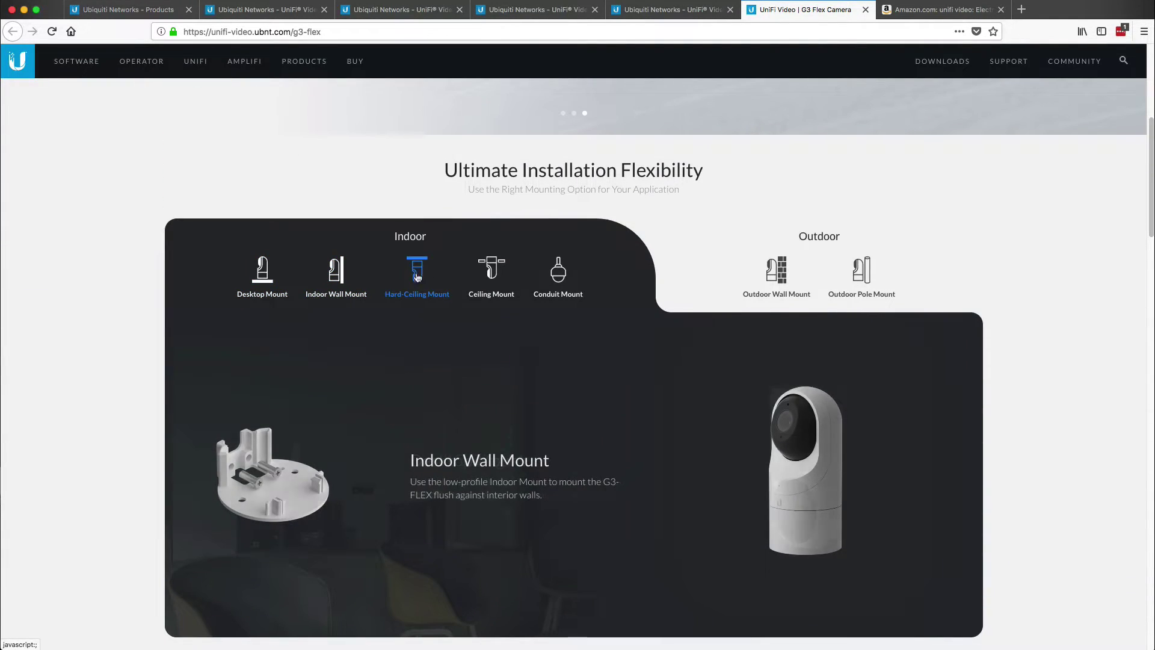
{"action": "left_click", "coordinate": [483, 277]}
{"action": "left_click", "coordinate": [559, 271]}
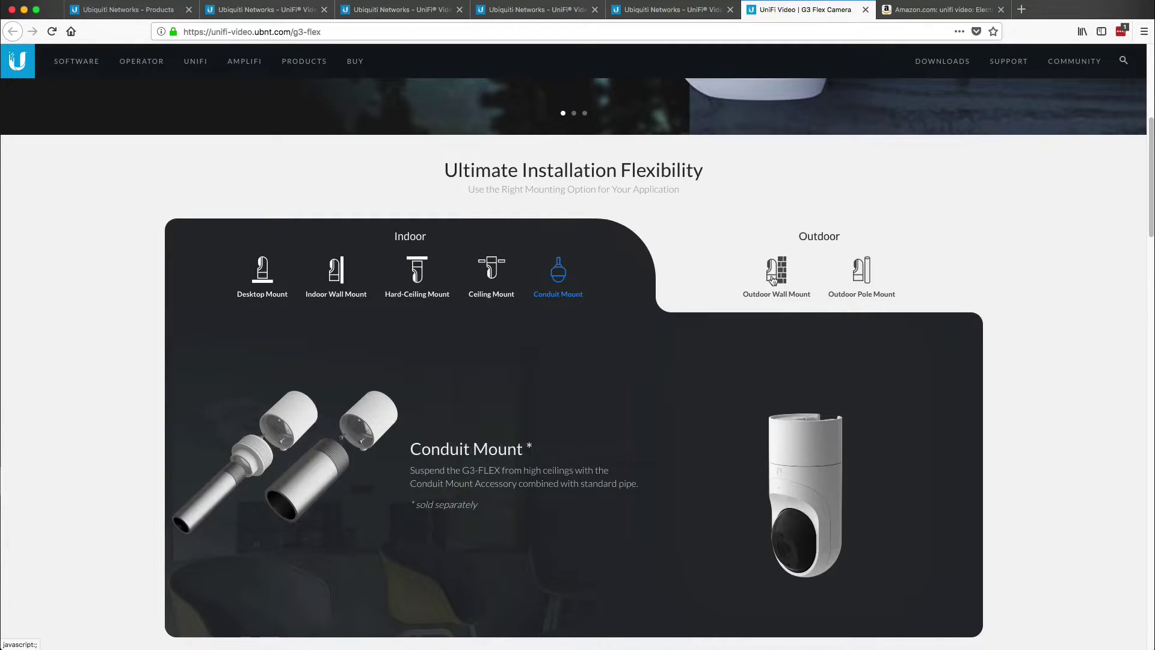
{"action": "left_click", "coordinate": [776, 271]}
{"action": "left_click", "coordinate": [862, 272]}
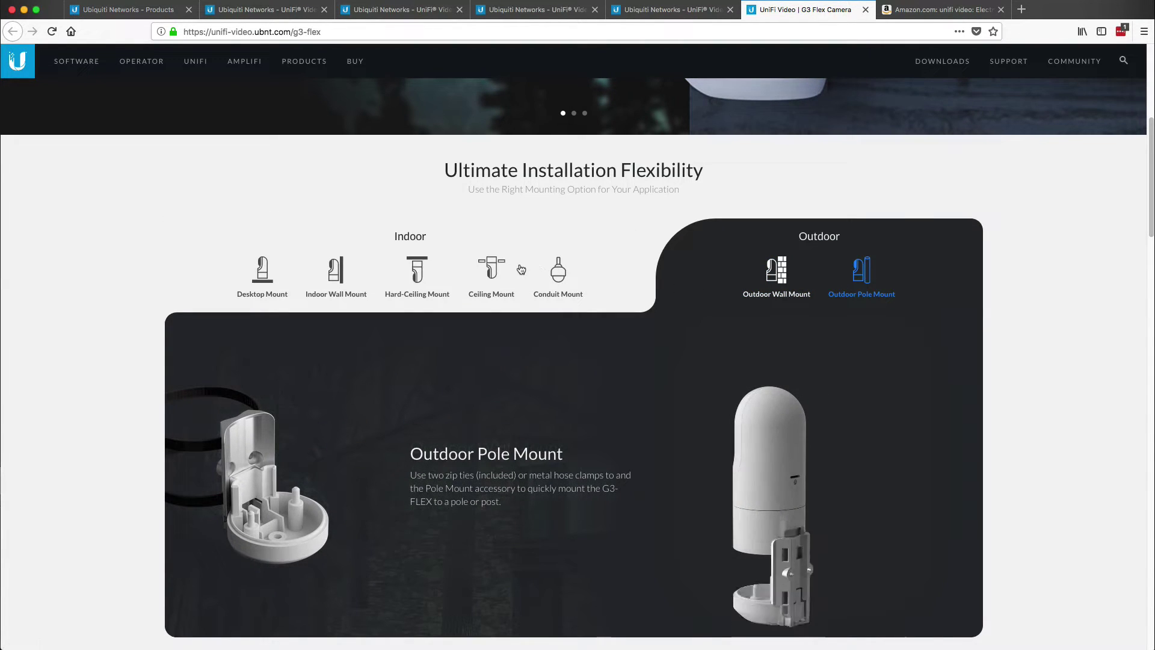
{"action": "left_click", "coordinate": [133, 12]}
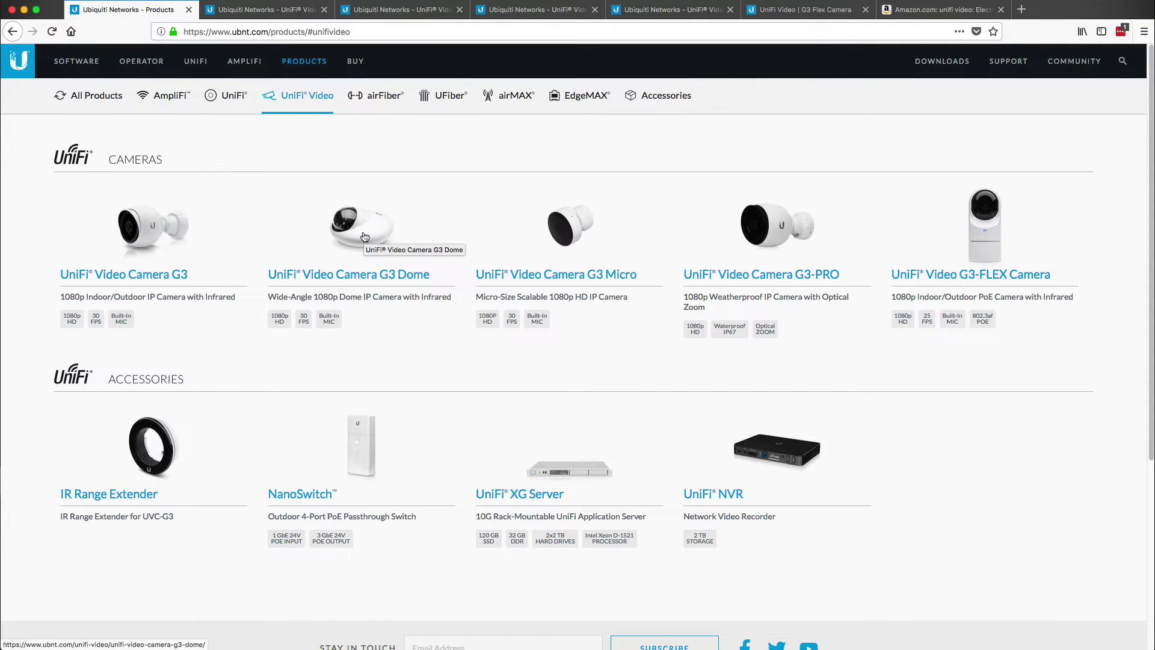
{"action": "key", "text": "super+Tab"}
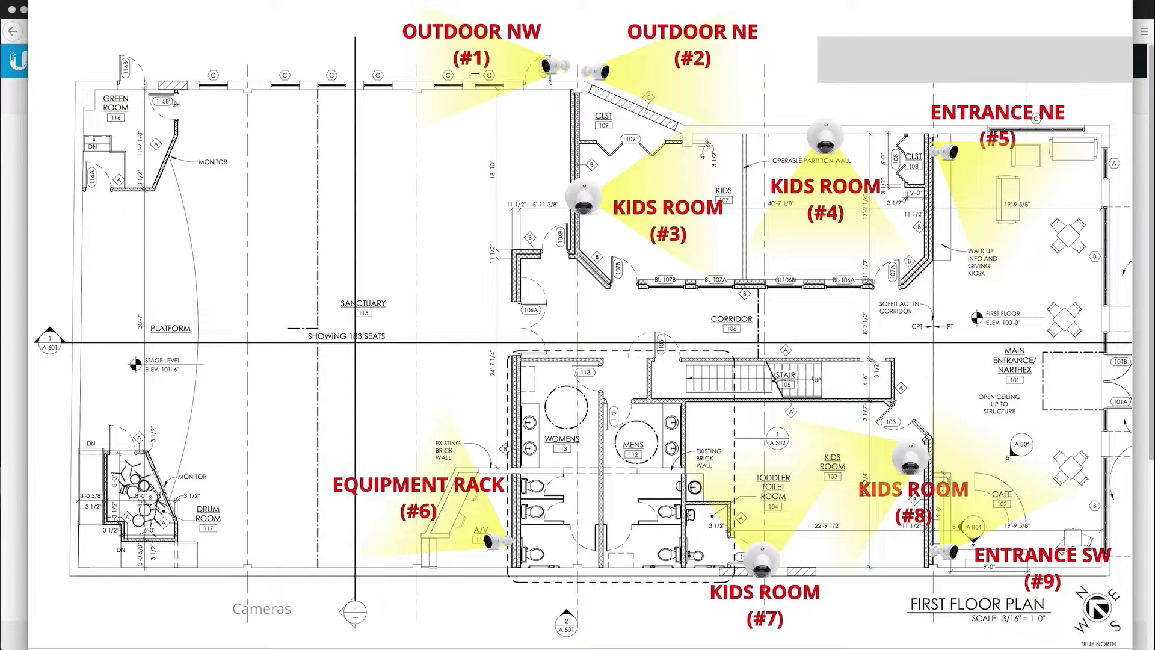
- Switch between the UniFi products page and the floor plan, then start a blank tab
{"action": "key", "text": "super+Tab"}
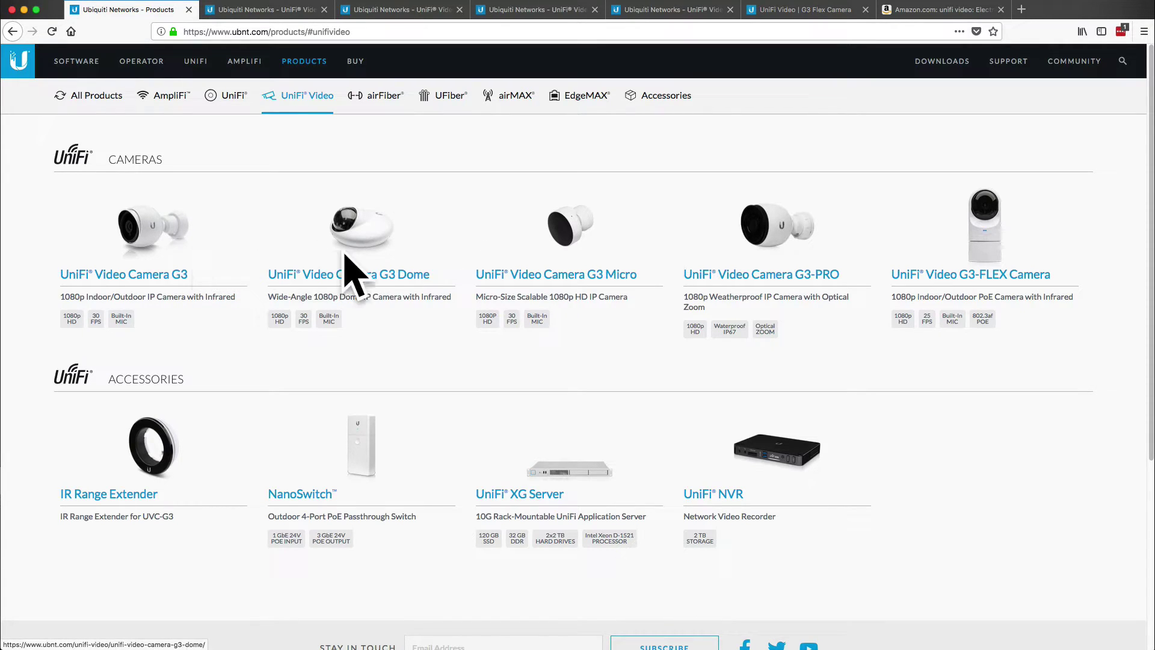
{"action": "key", "text": "super+Tab"}
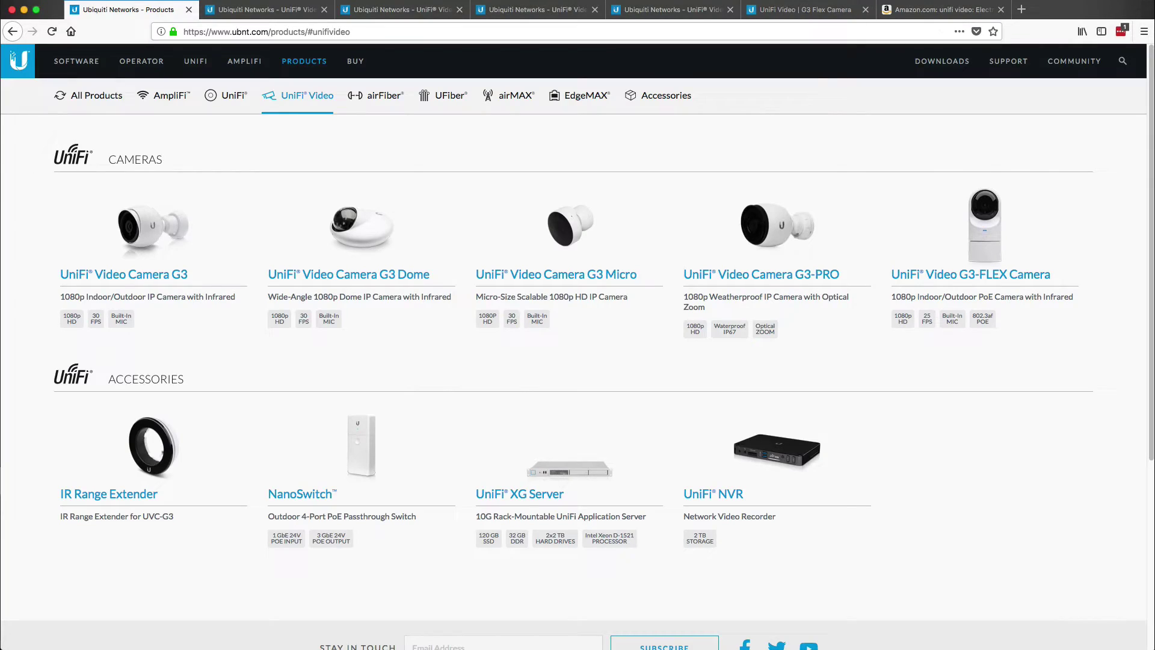
{"action": "key", "text": "super+t"}
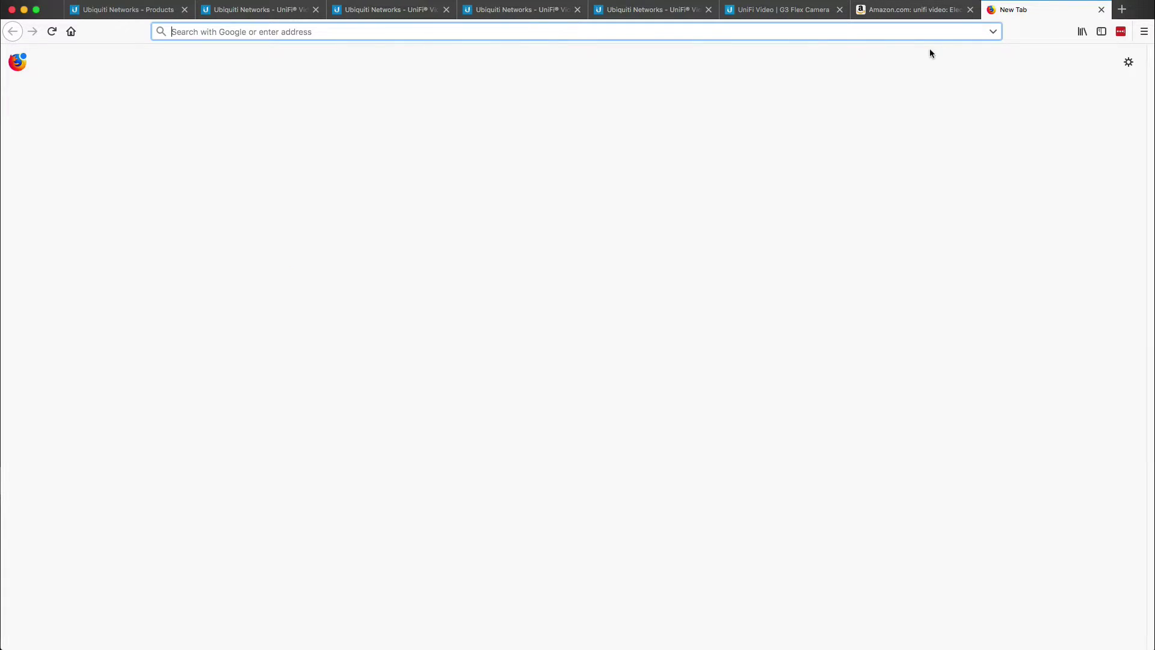
- Load the camera's login page at 192.168.57.221
{"action": "type", "text": "192.168.57.221/"}
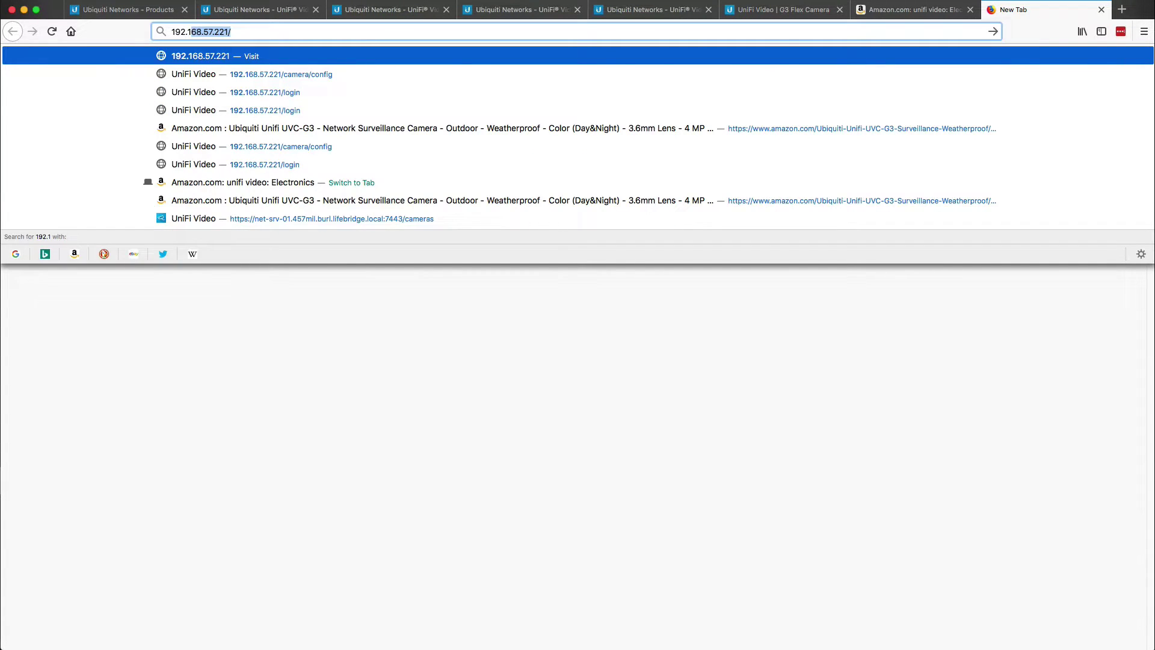
{"action": "key", "text": "Return"}
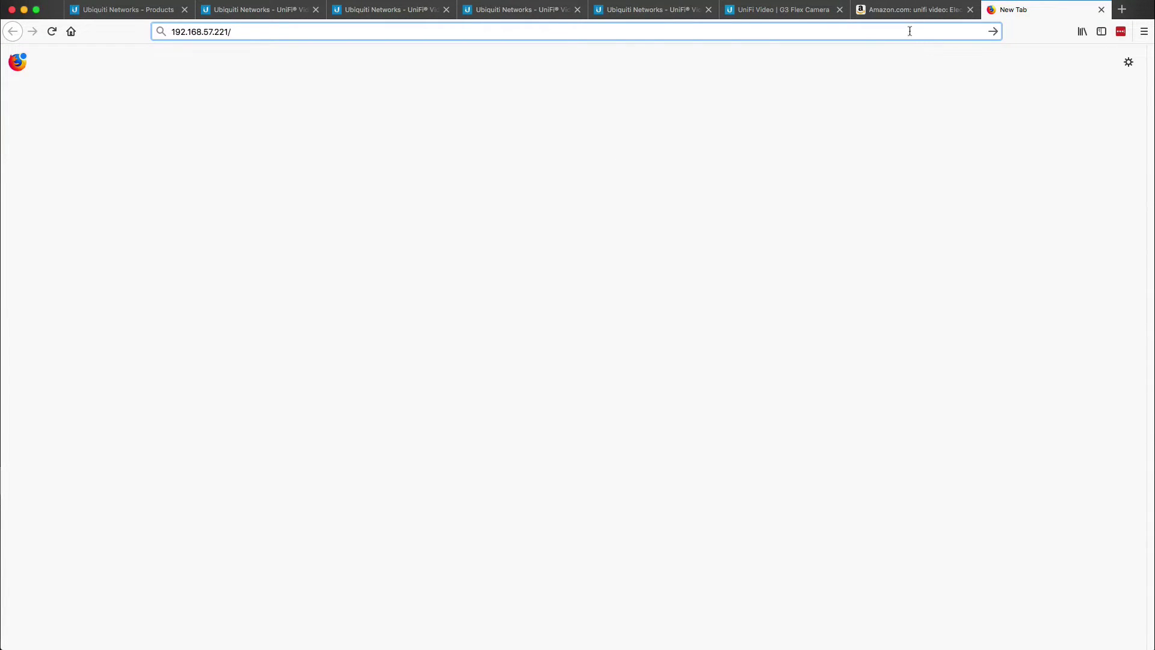
{"action": "key", "text": "super+a"}
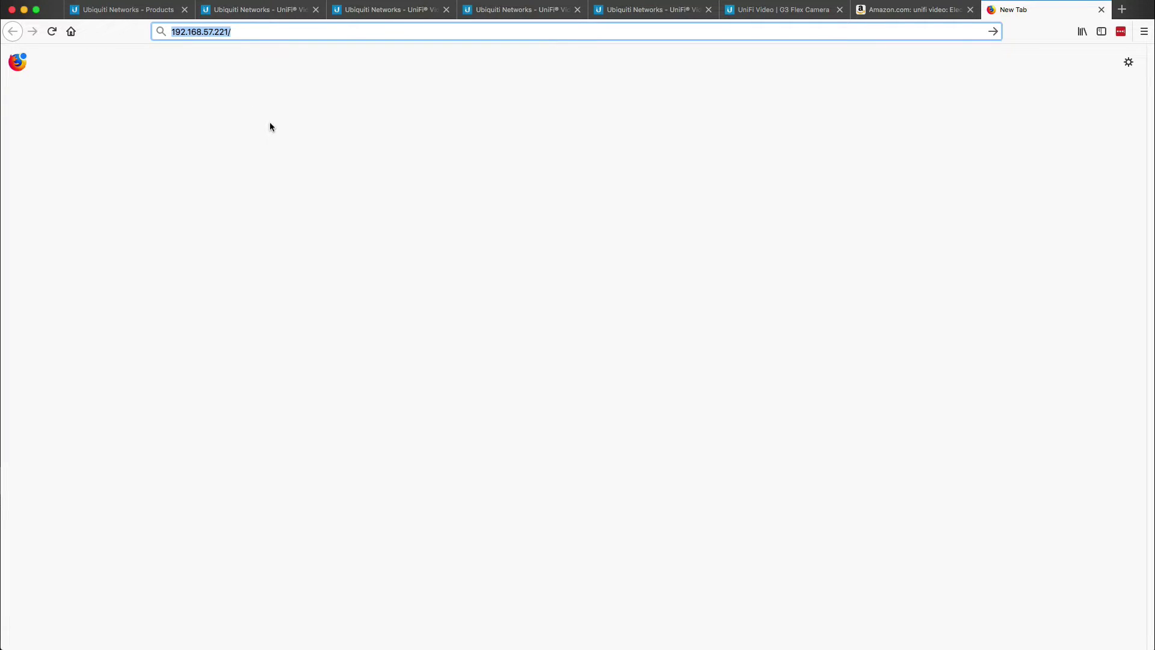
{"action": "key", "text": "Return"}
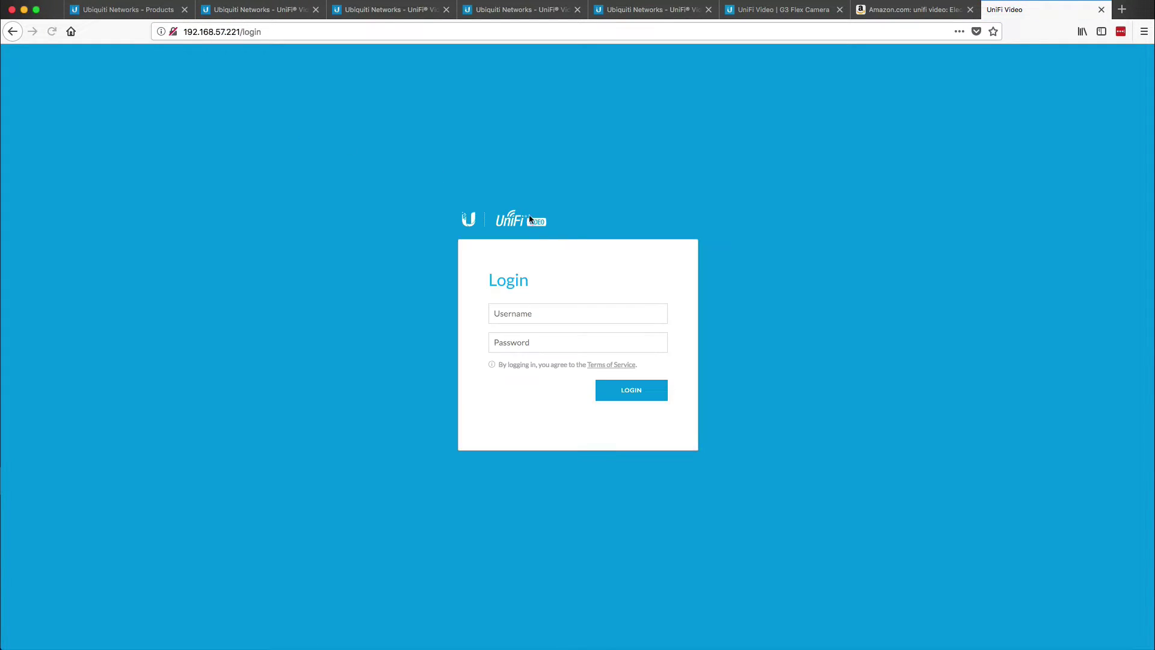
- Enter the camera username and password to log in
{"action": "left_click", "coordinate": [545, 319]}
{"action": "type", "text": "ubnt"}
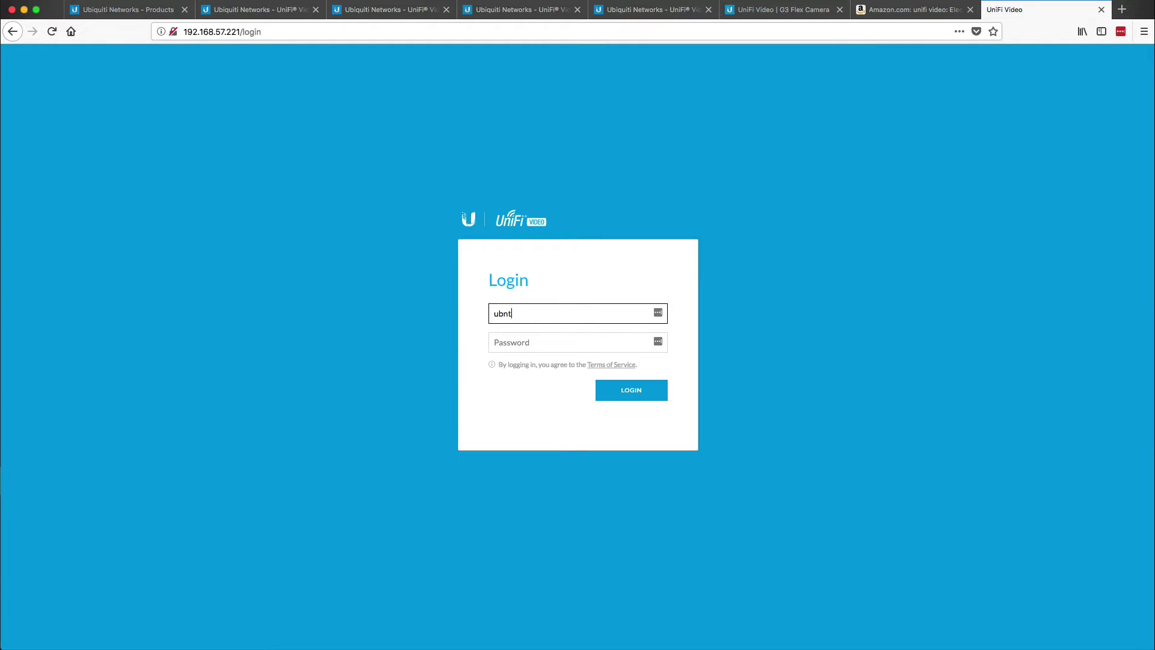
{"action": "type", "text": "ubnt"}
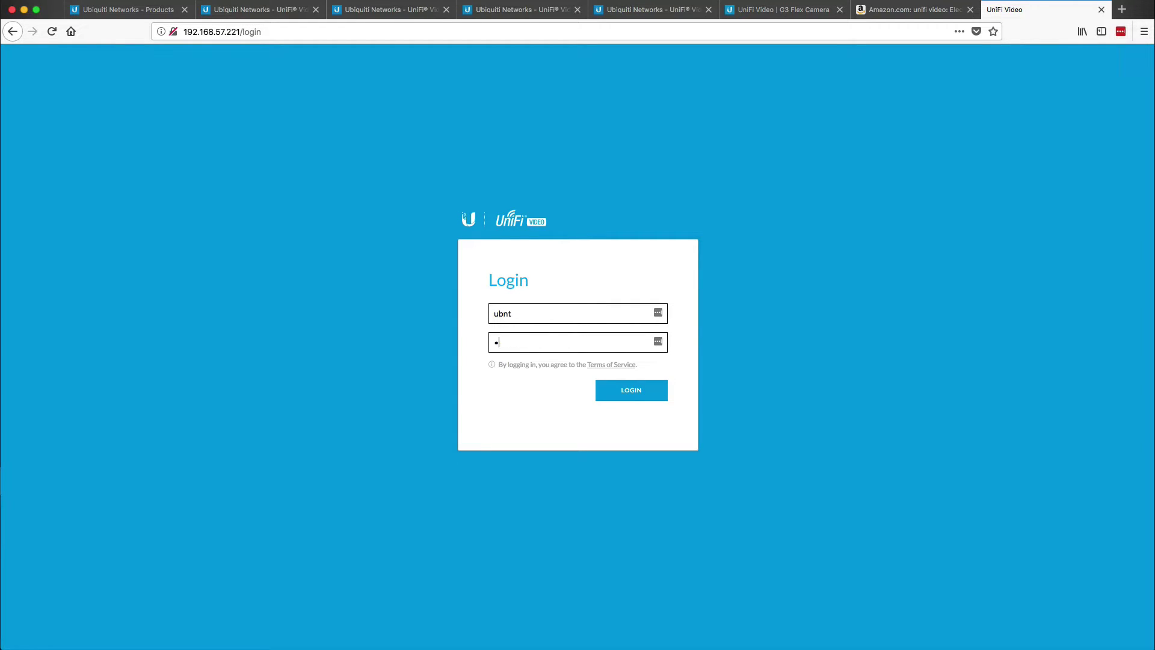
{"action": "key", "text": "Return"}
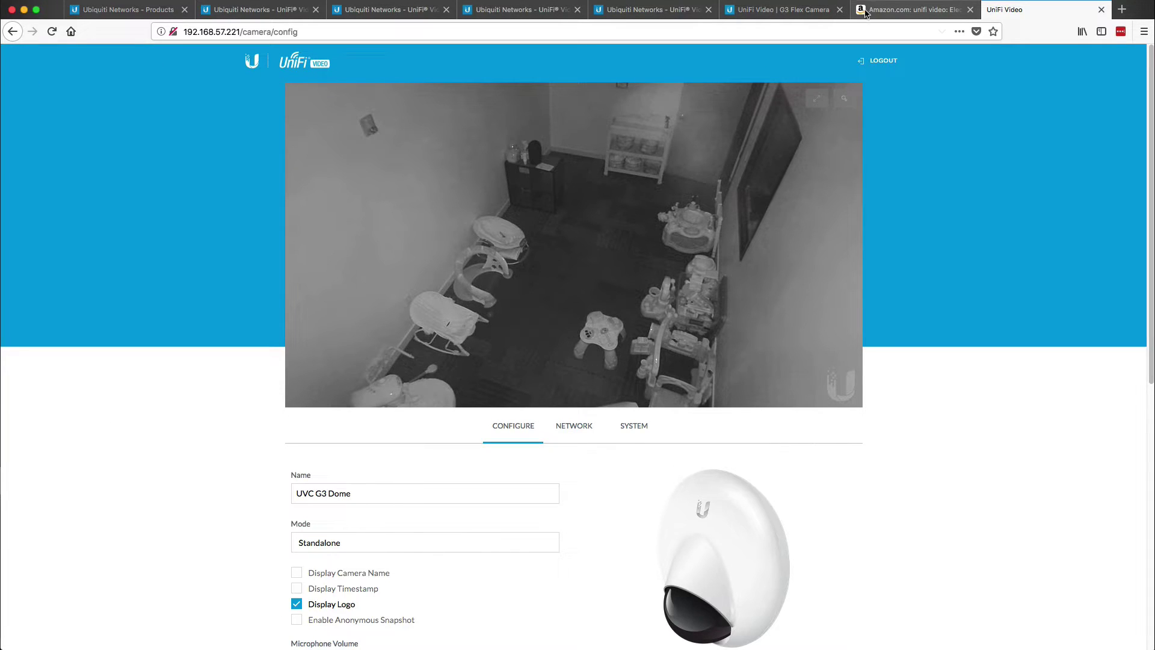
- Check the Amazon camera listings, then search 'unifi poe' and open the UniFi PoE help article
{"action": "left_click", "coordinate": [877, 10]}
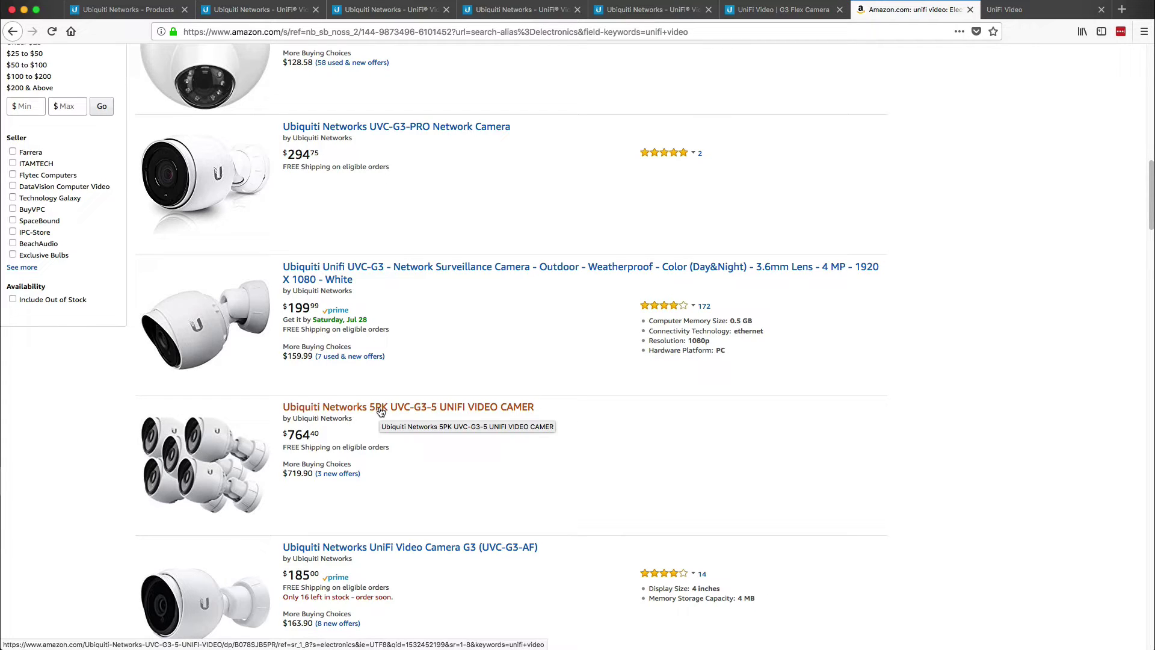
{"action": "key", "text": "super+t"}
{"action": "type", "text": "u"}
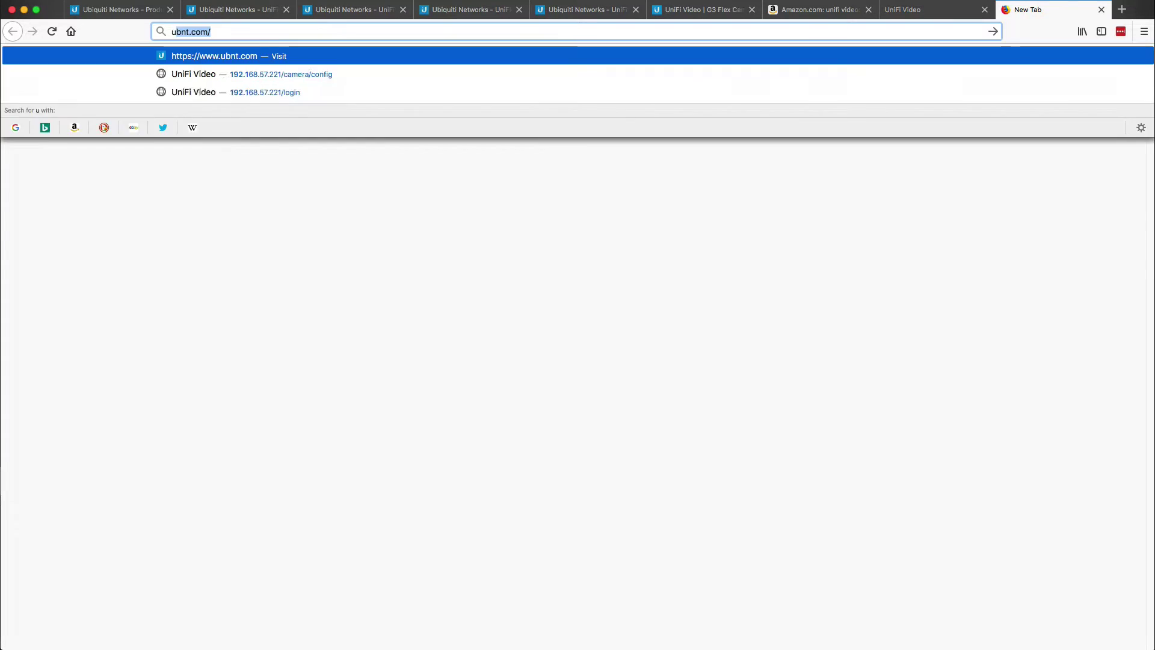
{"action": "type", "text": "nifi poe"}
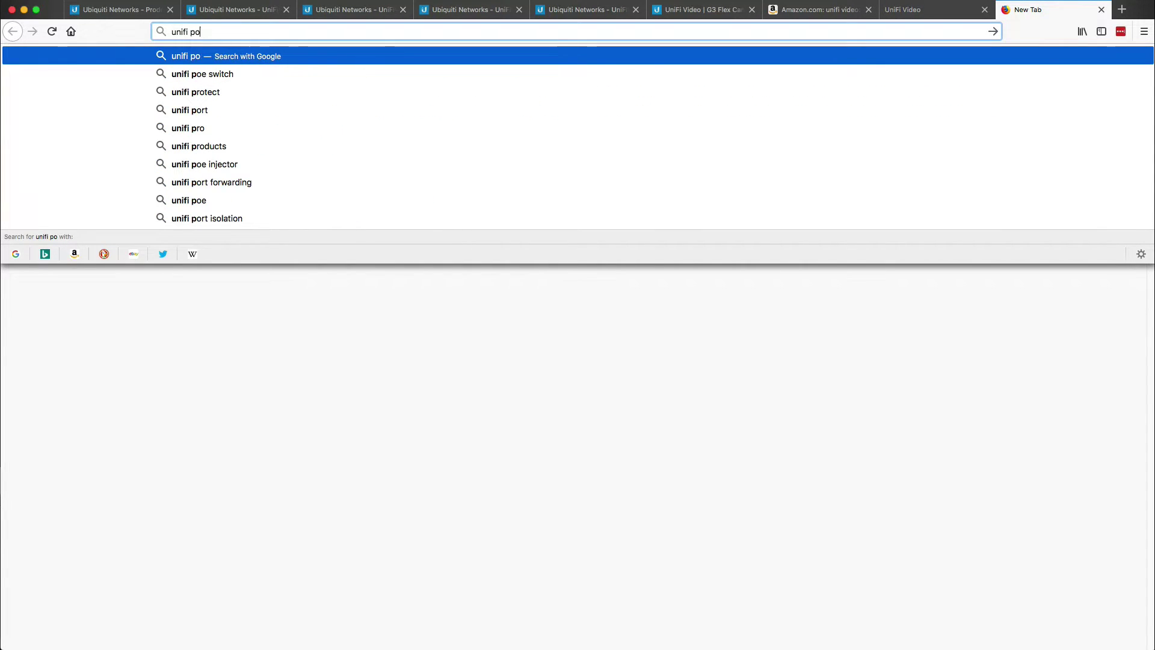
{"action": "key", "text": "Return"}
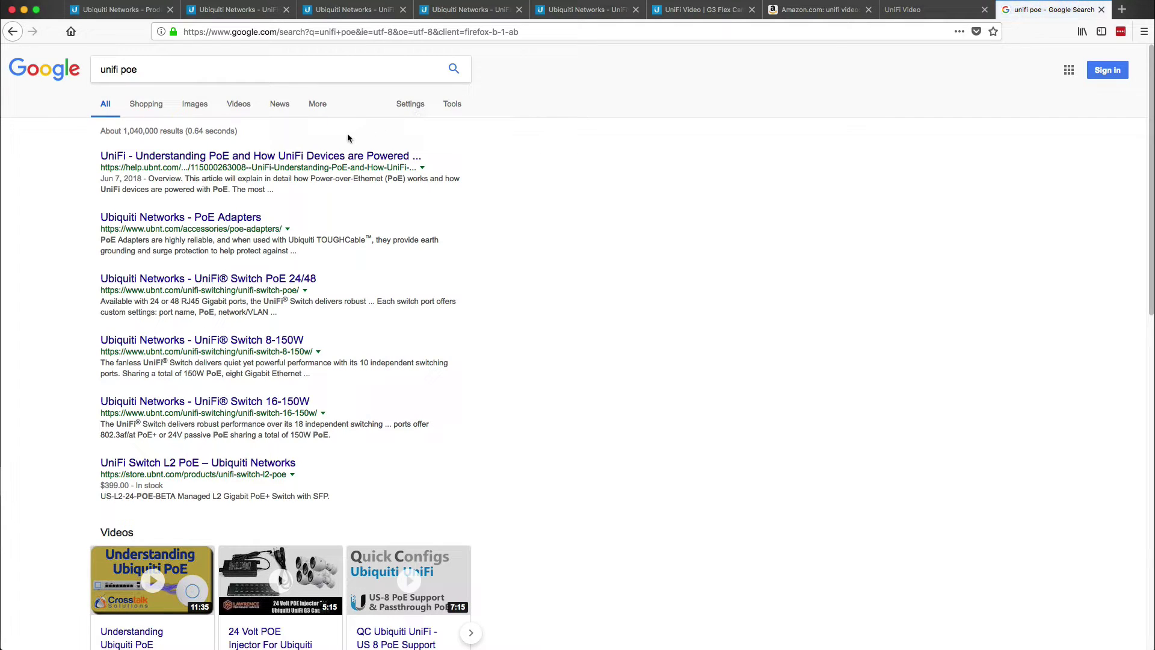
{"action": "left_click", "coordinate": [260, 155]}
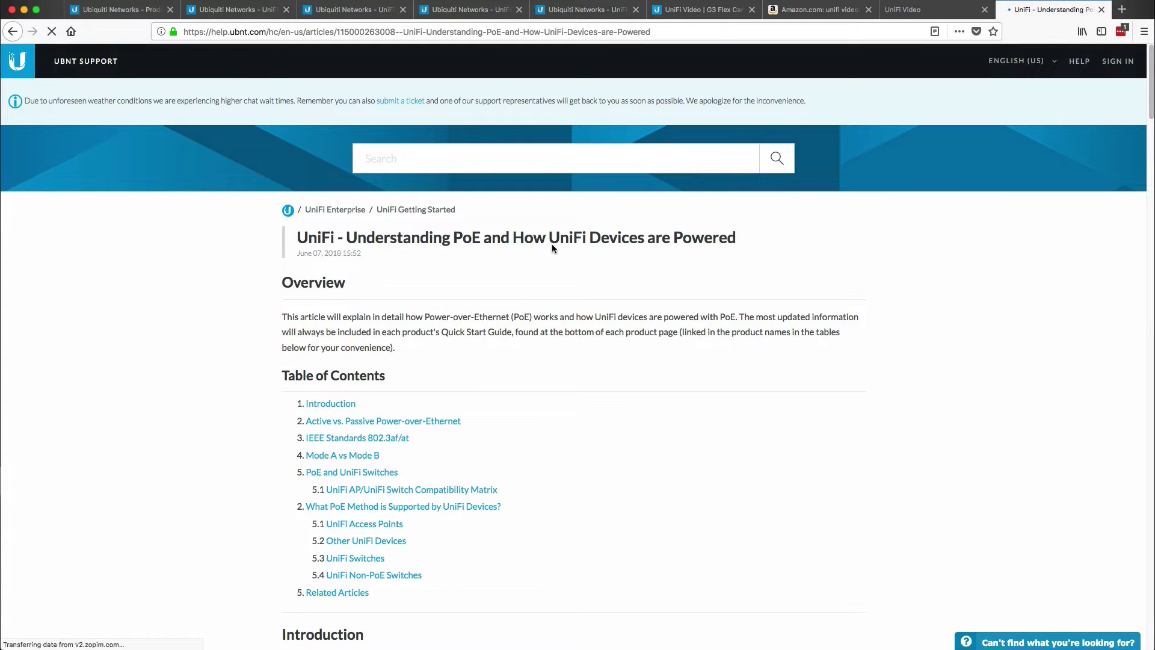
- Find the article's video section by searching 'ideo' and scroll to the PoE table
{"action": "key", "text": "super+f"}
{"action": "type", "text": "ideo"}
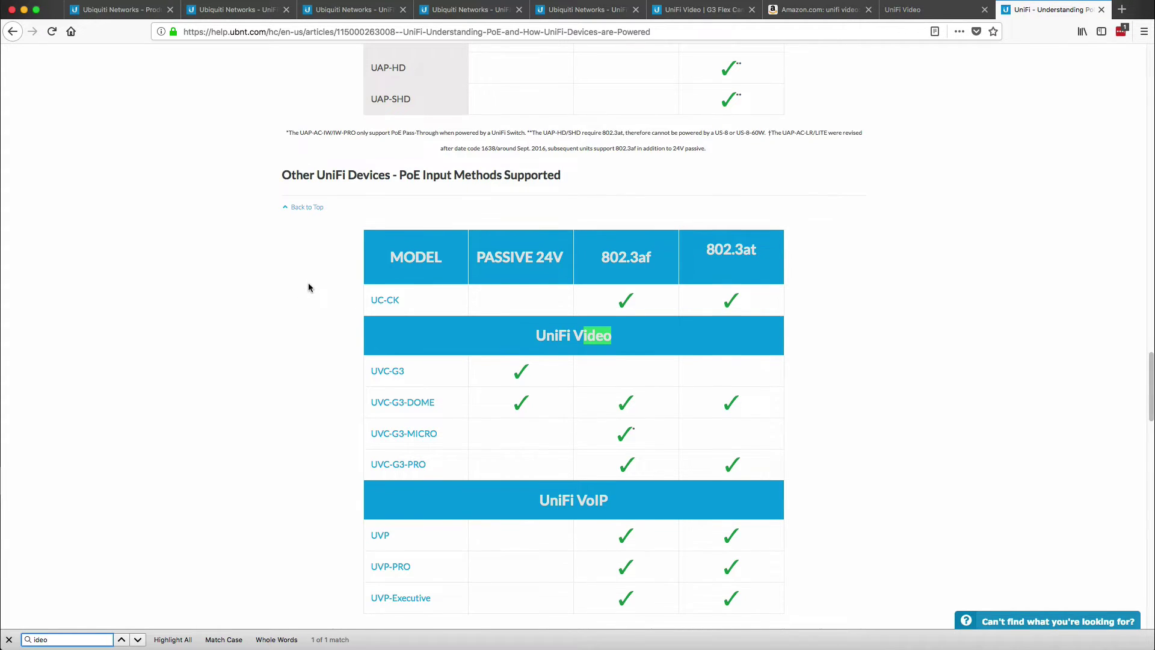
{"action": "scroll", "coordinate": [308, 288], "scroll_direction": "down", "scroll_amount": 1}
{"action": "scroll", "coordinate": [308, 288], "scroll_direction": "down", "scroll_amount": 1}
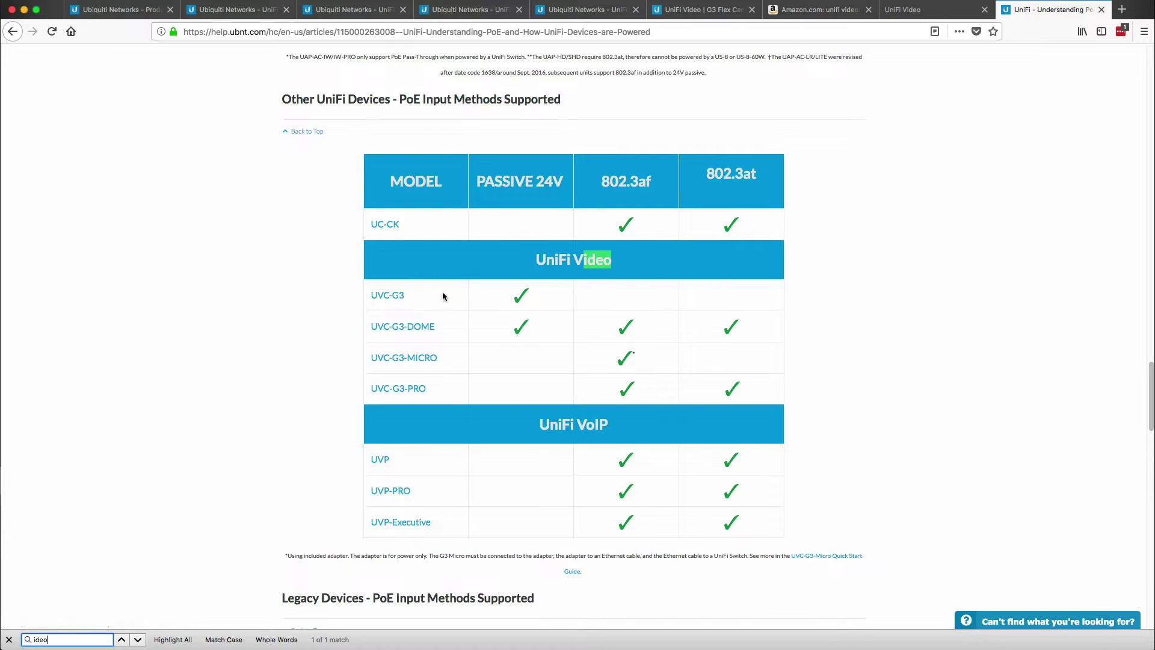
- Highlight the PASSIVE 24V and 802.3af headings and the rows down to UVC-G3-PRO
{"action": "left_click_drag", "start_coordinate": [477, 181], "coordinate": [569, 188]}
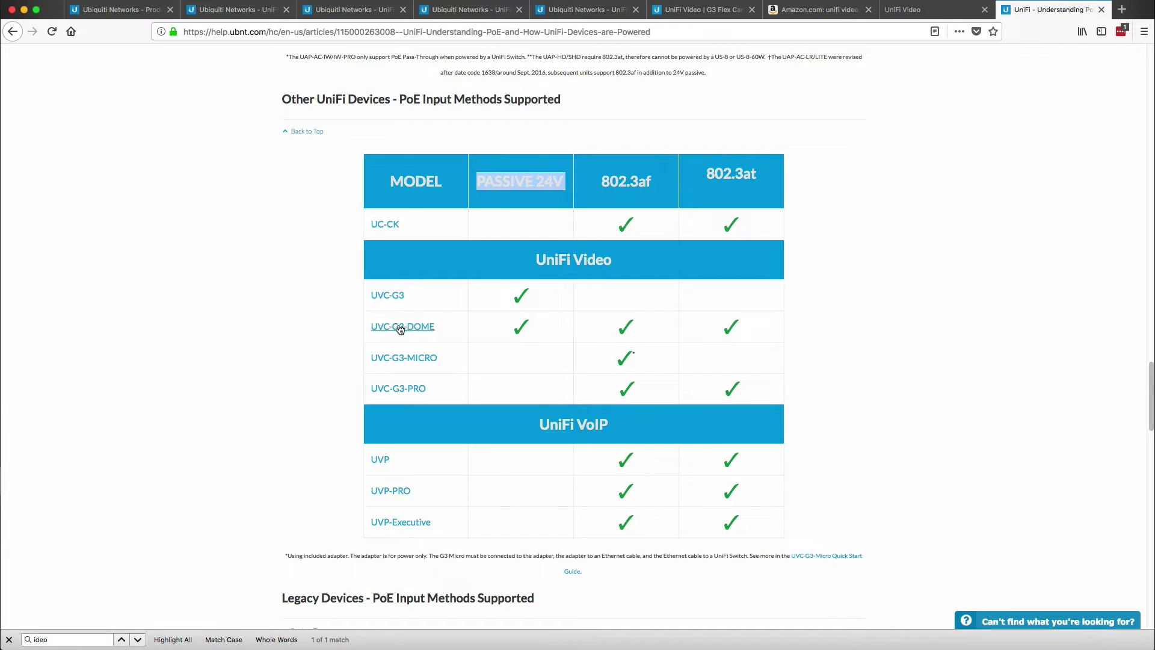
{"action": "left_click", "coordinate": [617, 181]}
{"action": "left_click_drag", "start_coordinate": [602, 181], "coordinate": [757, 174]}
{"action": "left_click", "coordinate": [705, 174]}
{"action": "left_click_drag", "start_coordinate": [619, 192], "coordinate": [734, 394]}
{"action": "left_click", "coordinate": [727, 386]}
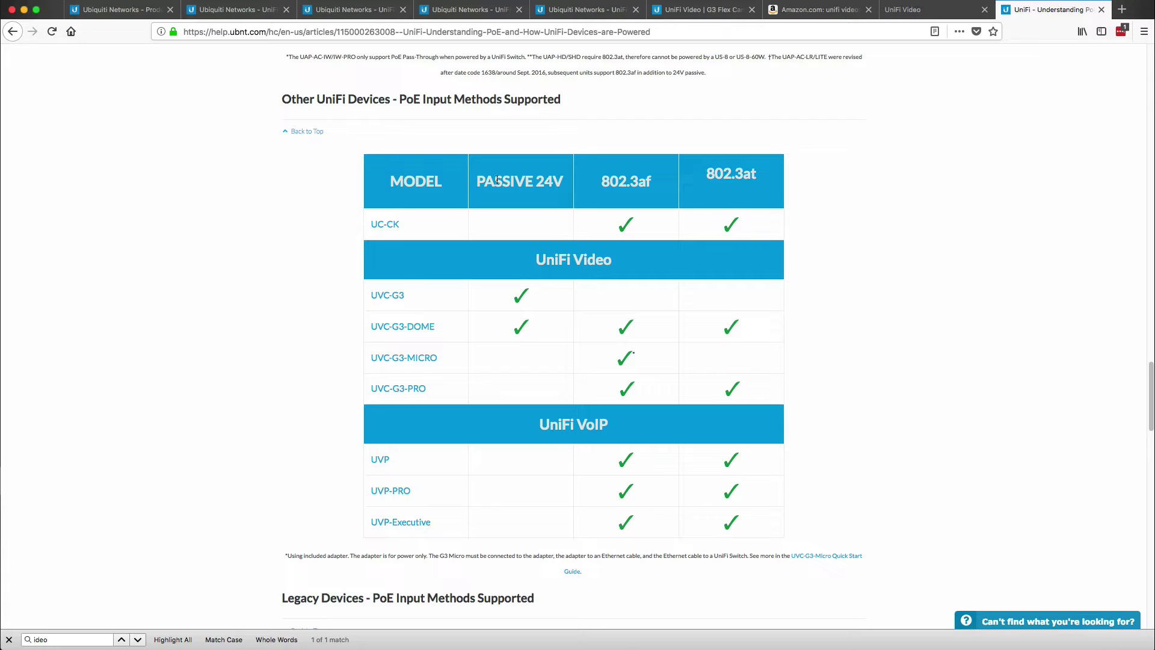
{"action": "left_click_drag", "start_coordinate": [491, 179], "coordinate": [572, 185]}
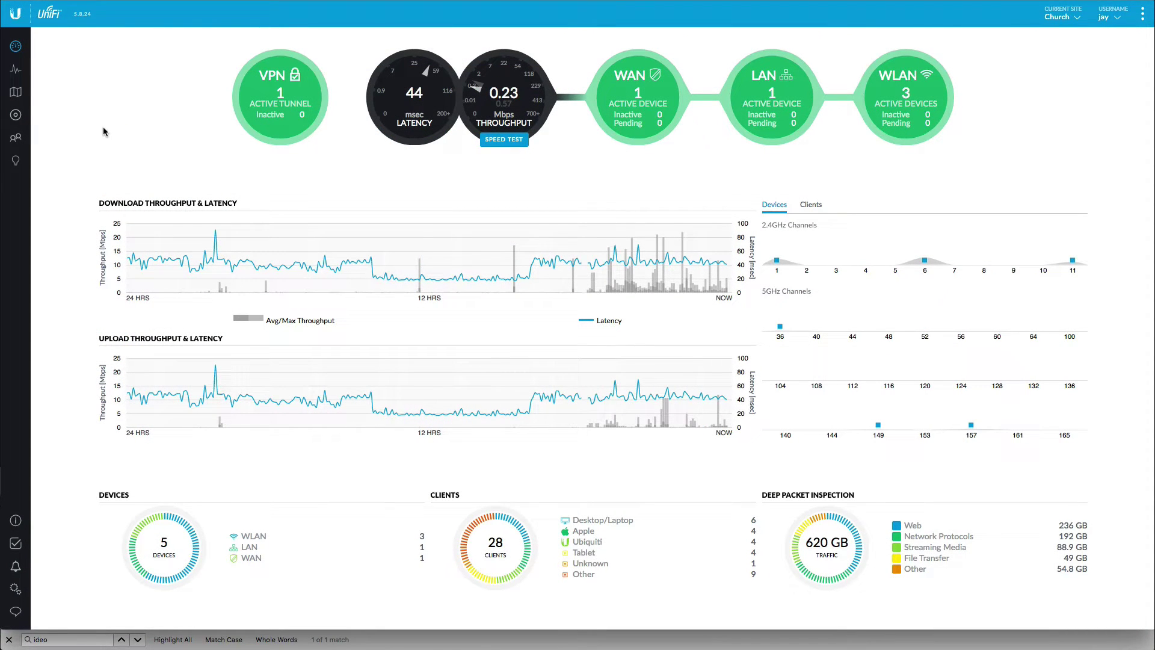
- List the network clients sorted by name from A to Z
{"action": "left_click", "coordinate": [16, 138]}
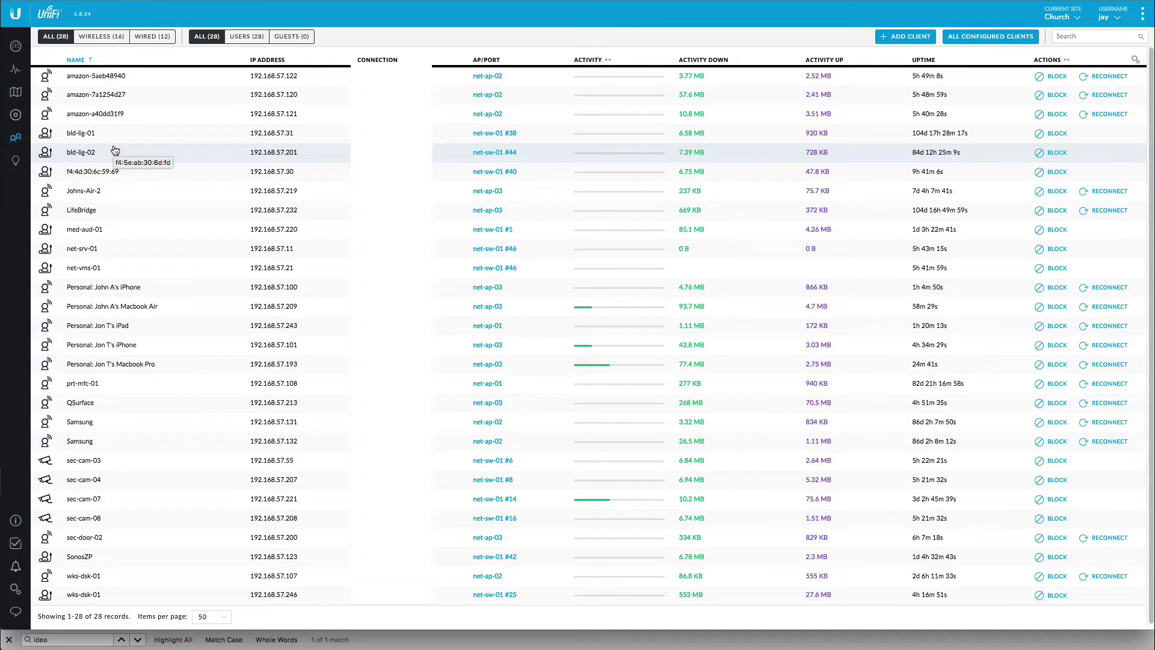
{"action": "left_click", "coordinate": [90, 61]}
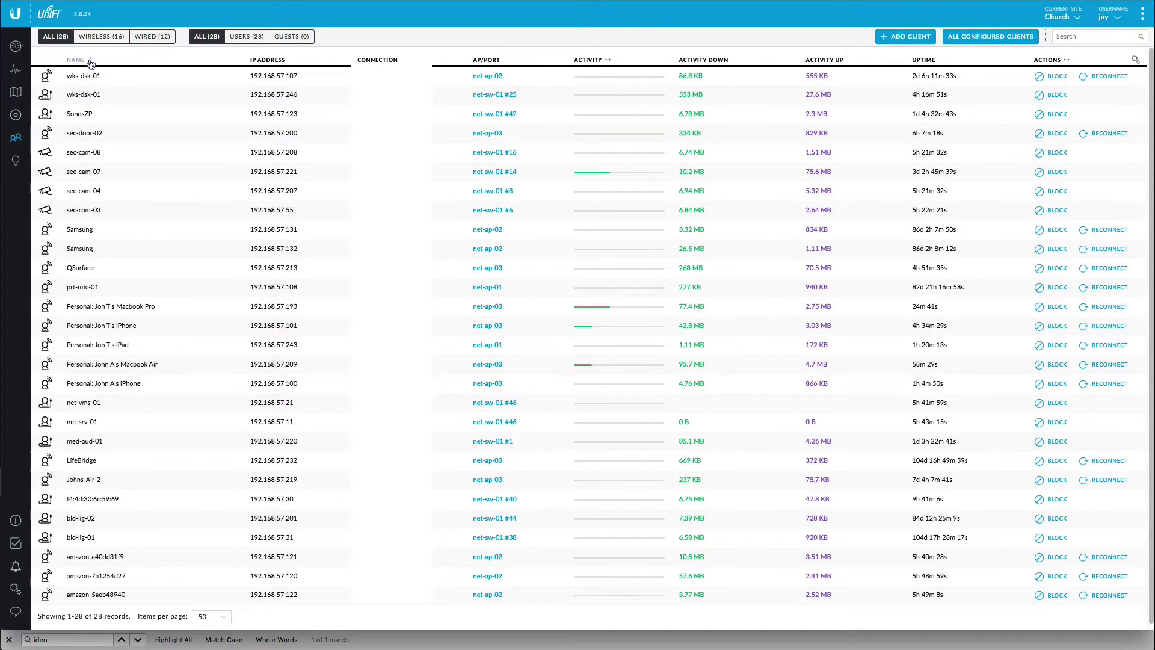
{"action": "left_click", "coordinate": [90, 61]}
{"action": "scroll", "coordinate": [142, 446], "scroll_direction": "down", "scroll_amount": 1}
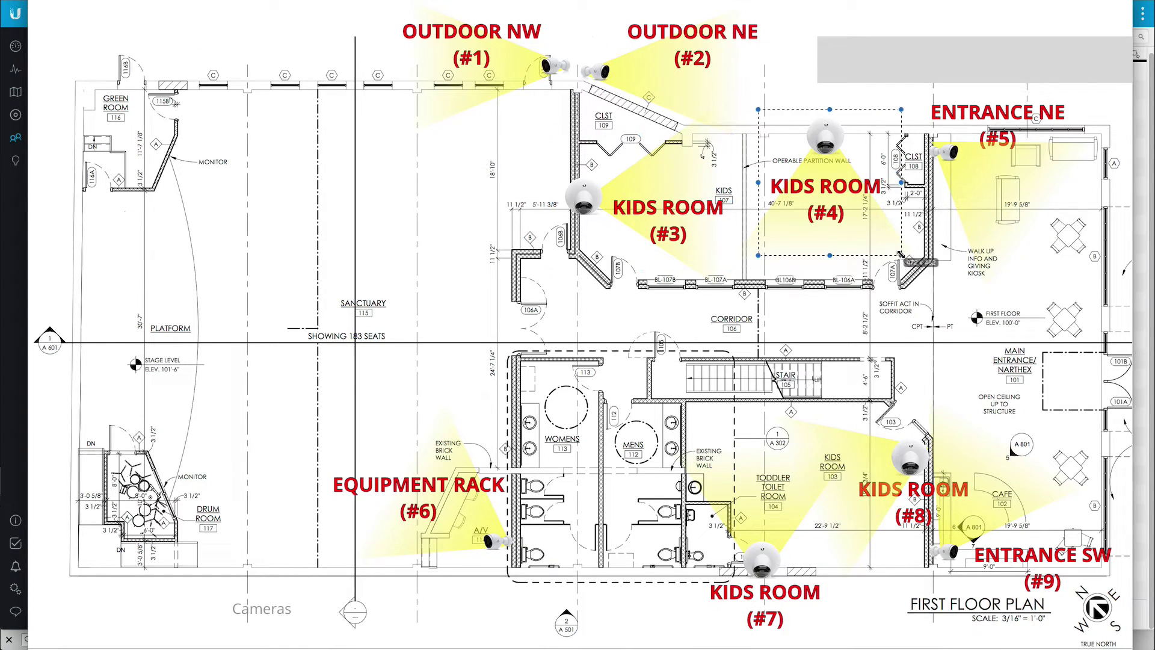
- Pick out cameras #8, #3, #1 and #2 on the floor plan
{"action": "left_click_drag", "start_coordinate": [861, 400], "coordinate": [929, 538]}
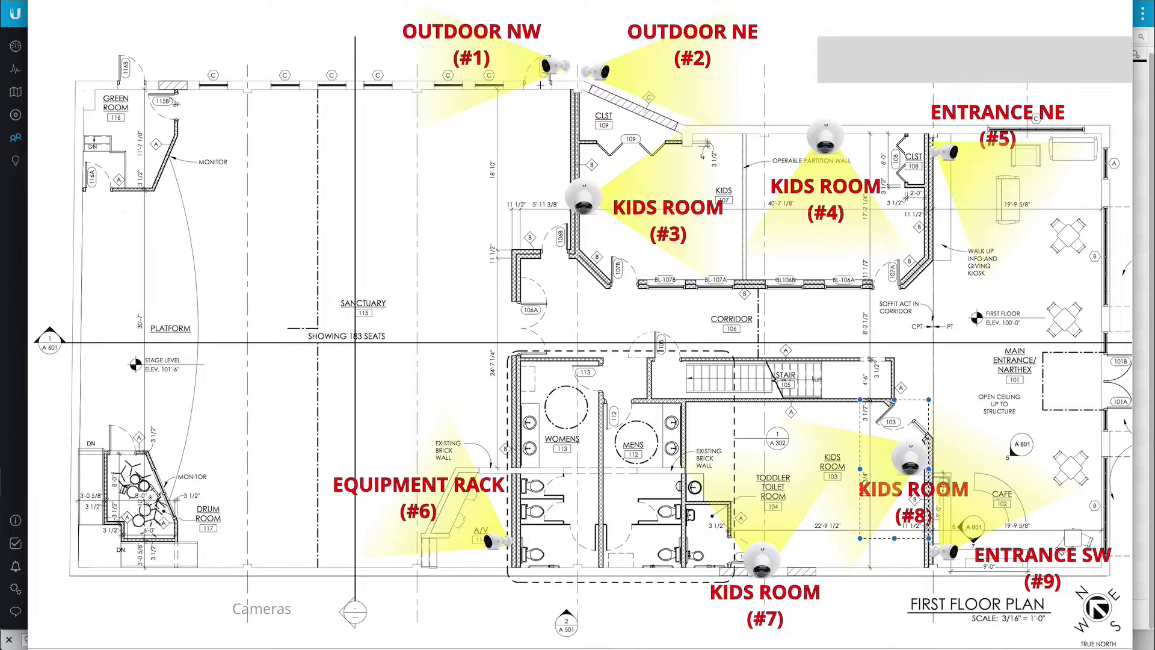
{"action": "left_click_drag", "start_coordinate": [537, 166], "coordinate": [645, 231]}
{"action": "left_click_drag", "start_coordinate": [546, 65], "coordinate": [553, 67]}
{"action": "left_click", "coordinate": [599, 72]}
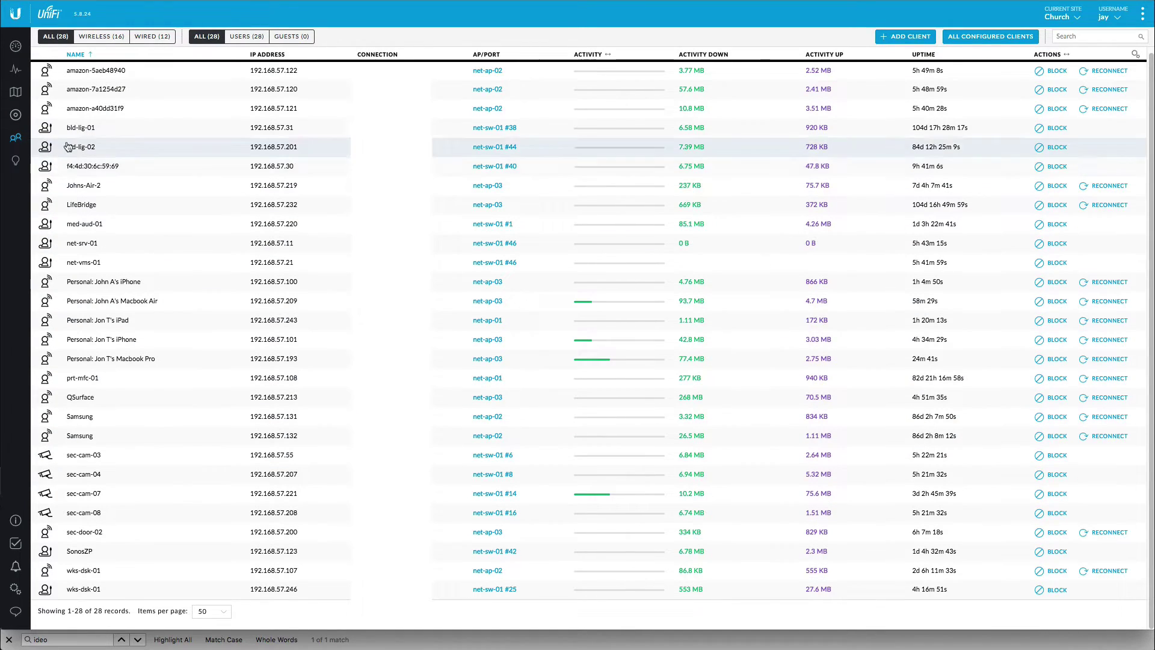
- Open switch net-sw-01 from the devices list and bring up its port list with Port 18 ticked
{"action": "left_click", "coordinate": [17, 113]}
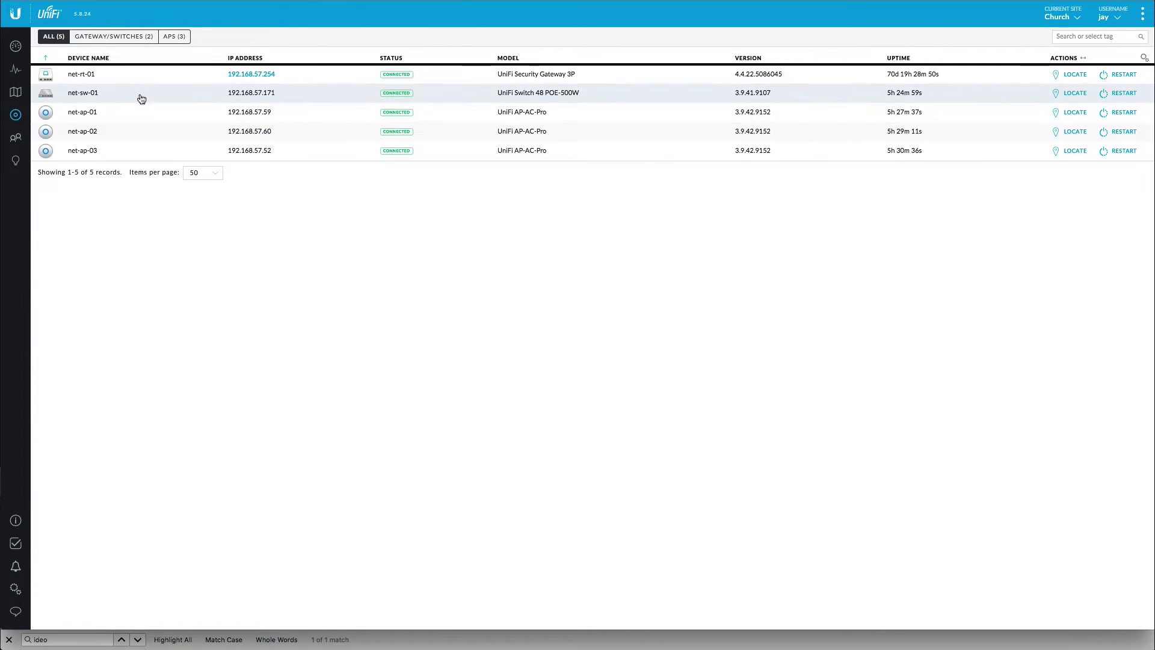
{"action": "left_click", "coordinate": [141, 97]}
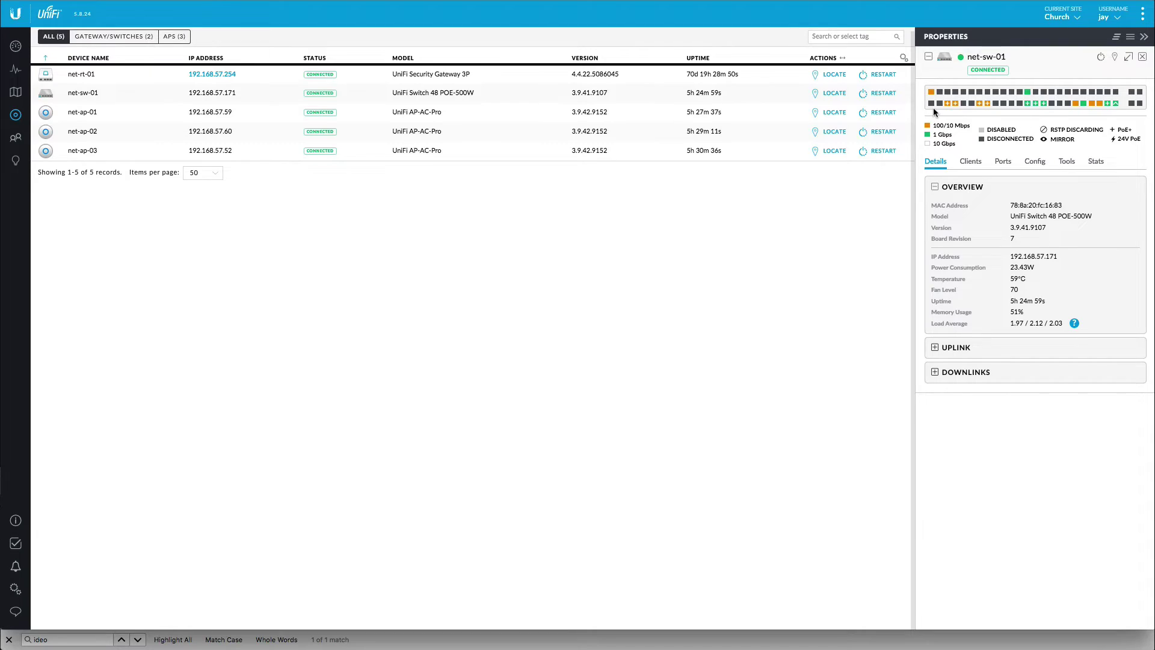
{"action": "mouse_move", "coordinate": [948, 111]}
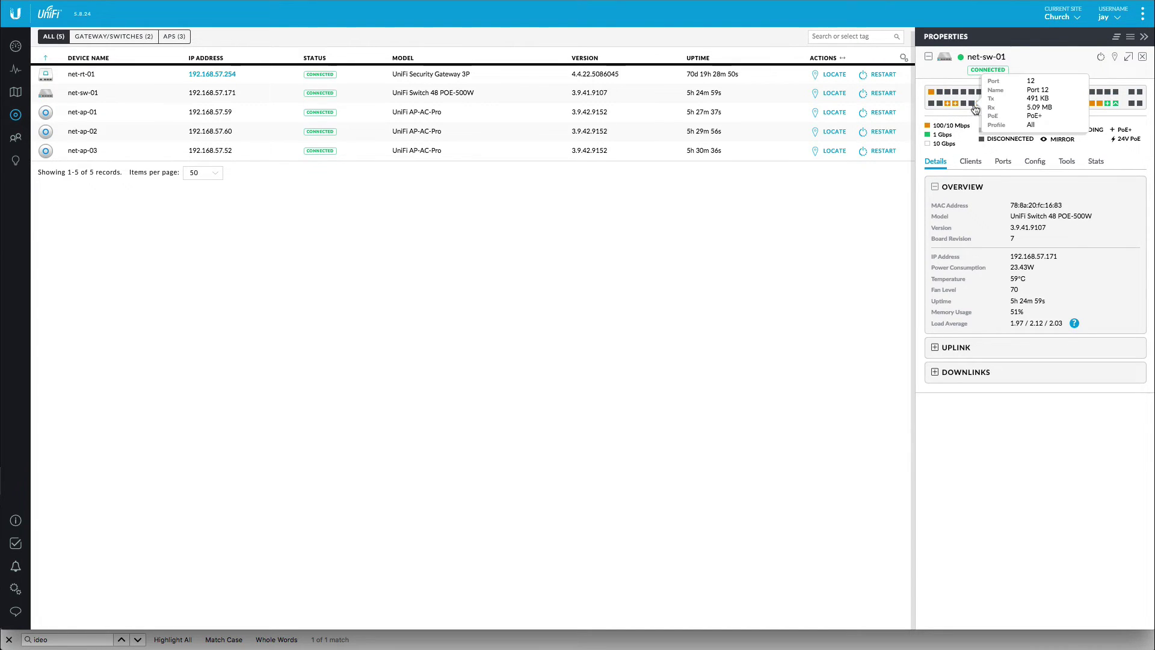
{"action": "mouse_move", "coordinate": [1000, 111]}
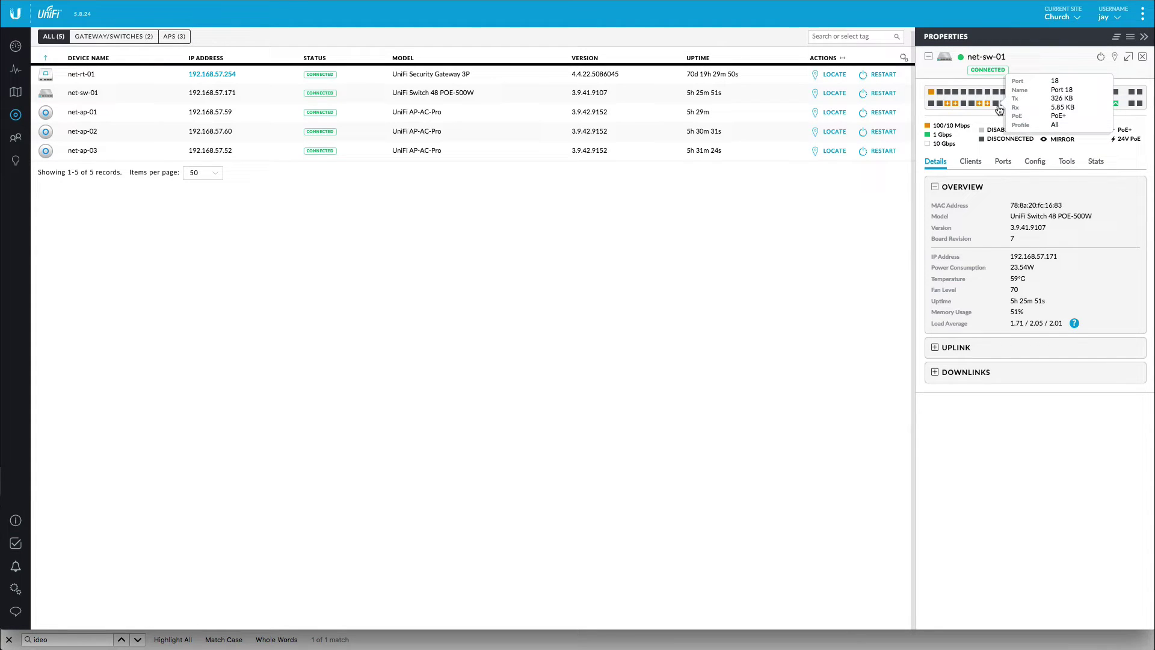
{"action": "left_click", "coordinate": [999, 110]}
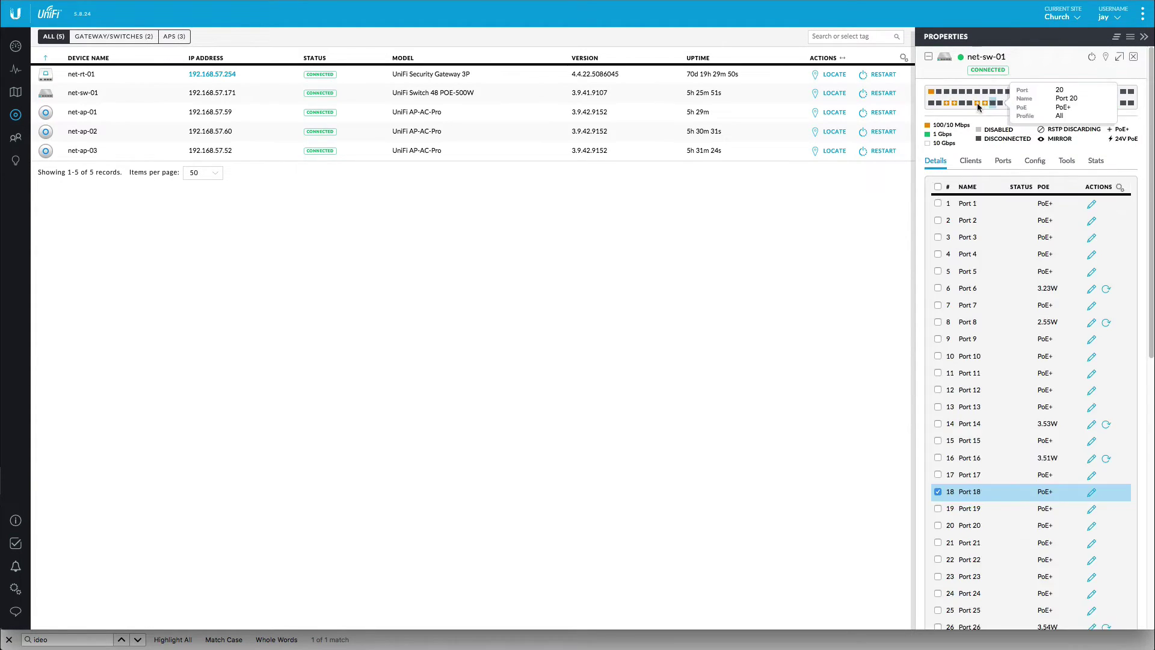
- Tick Ports 2, 4, 10 and 12 alongside Port 18 and edit all five together
{"action": "scroll", "coordinate": [979, 139], "scroll_direction": "up", "scroll_amount": 3}
{"action": "scroll", "coordinate": [979, 139], "scroll_direction": "up", "scroll_amount": 4}
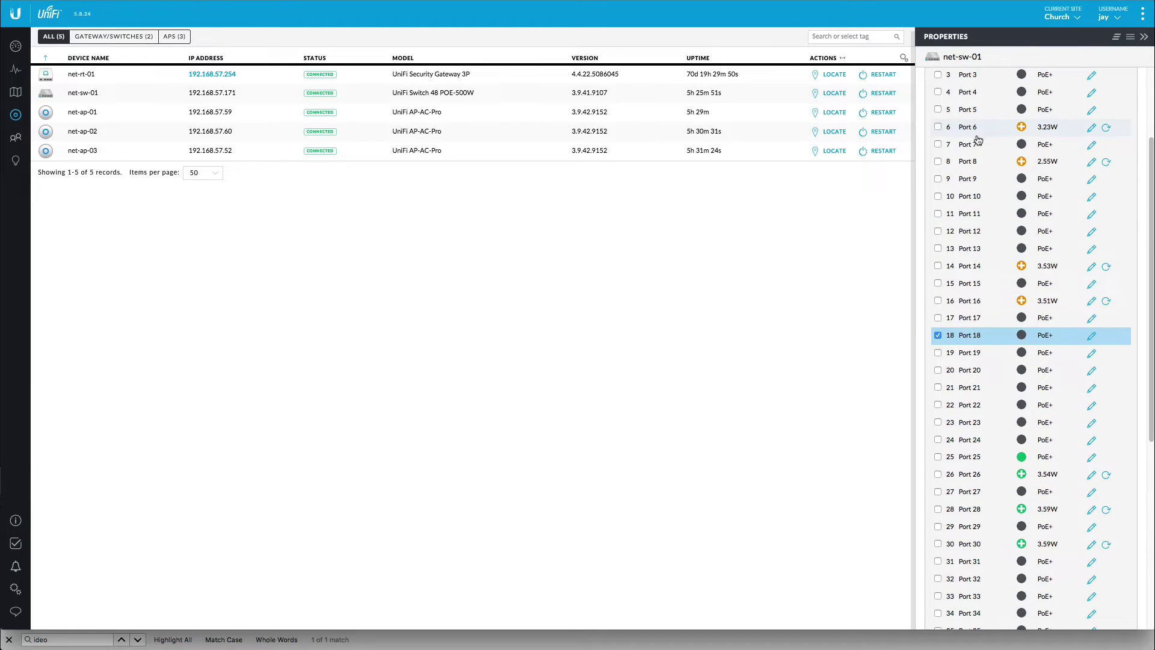
{"action": "left_click", "coordinate": [938, 211]}
{"action": "left_click", "coordinate": [939, 245]}
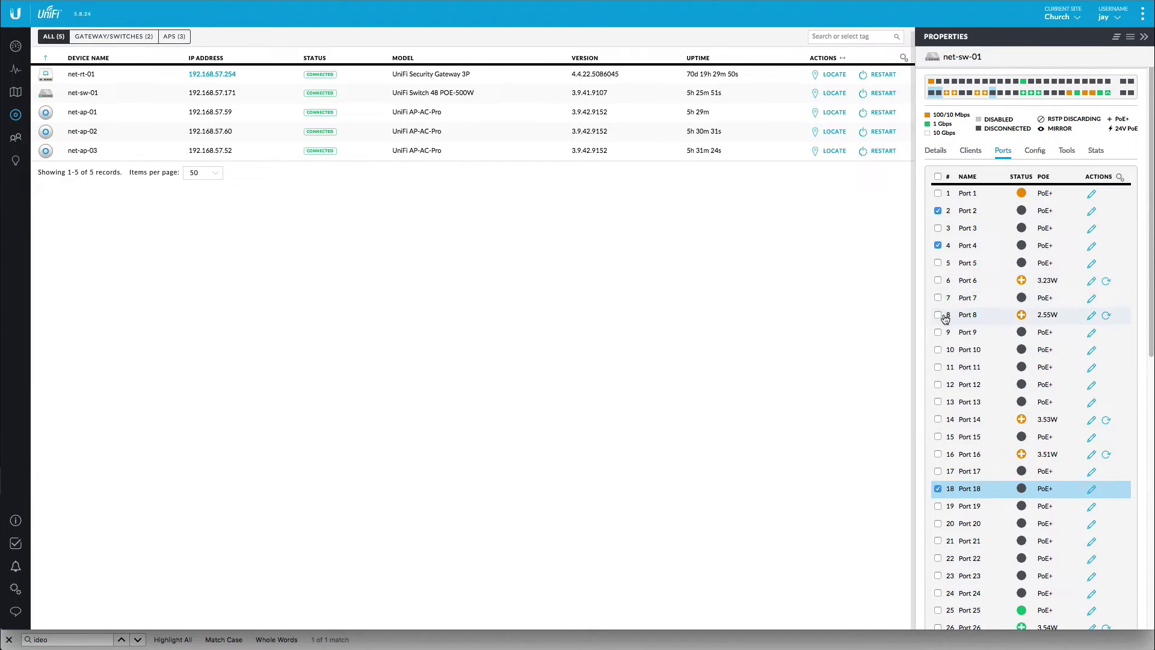
{"action": "left_click", "coordinate": [938, 350]}
{"action": "left_click", "coordinate": [942, 388]}
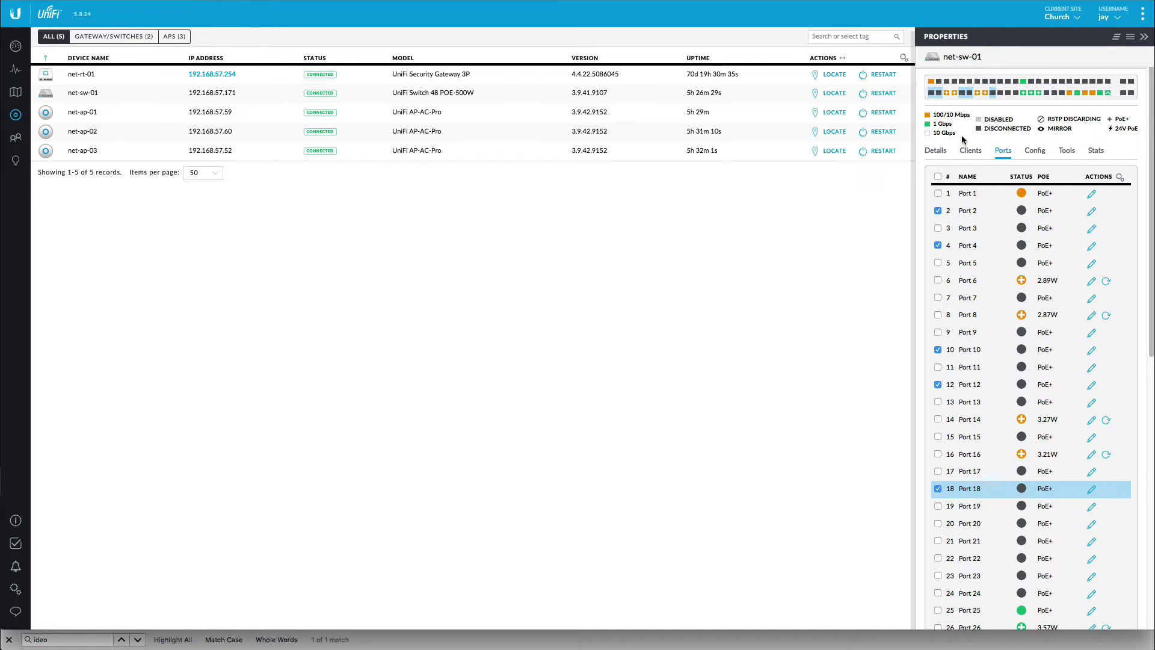
{"action": "scroll", "coordinate": [962, 140], "scroll_direction": "down", "scroll_amount": 5}
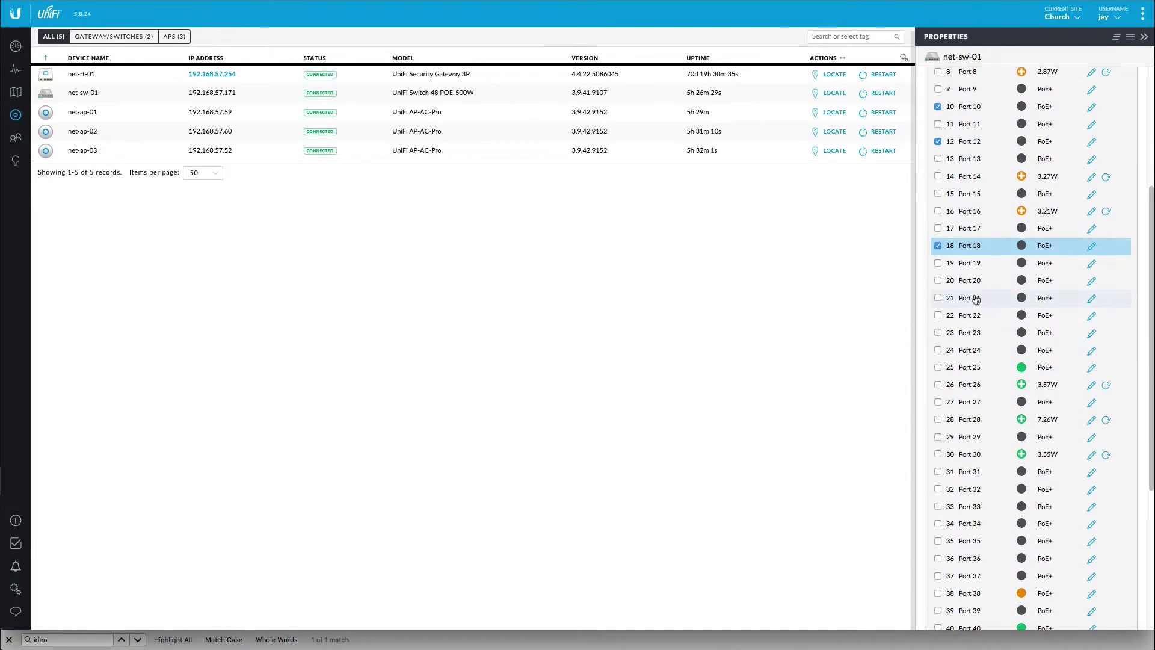
{"action": "scroll", "coordinate": [965, 114], "scroll_direction": "up", "scroll_amount": 5}
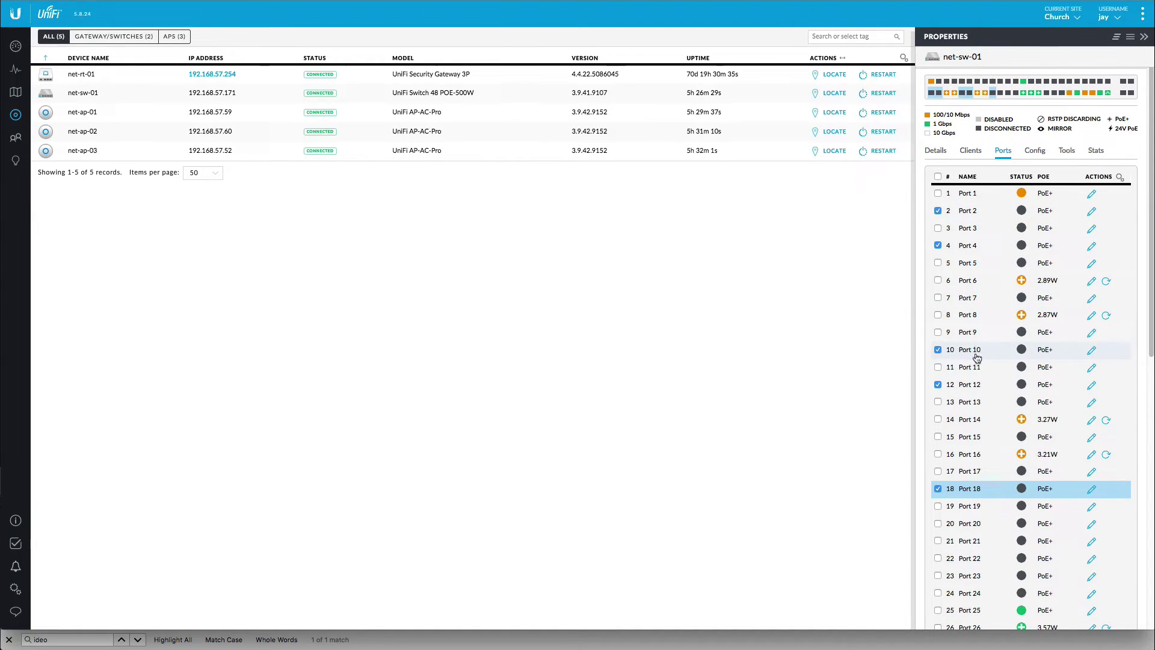
{"action": "scroll", "coordinate": [987, 477], "scroll_direction": "down", "scroll_amount": 1}
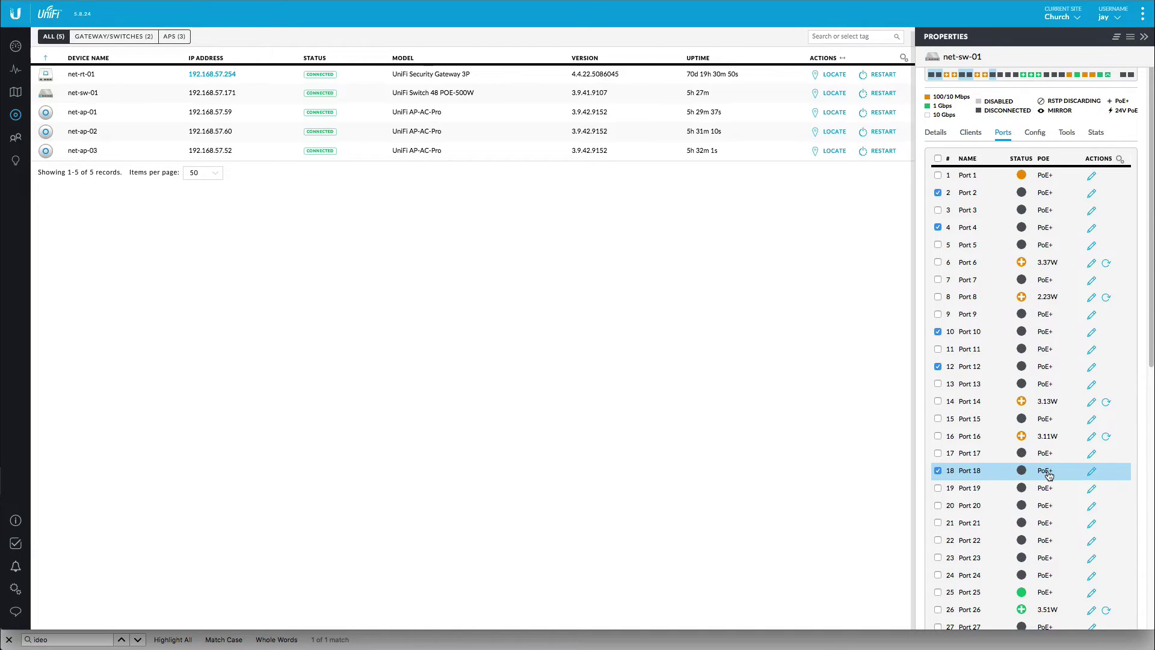
{"action": "scroll", "coordinate": [1049, 476], "scroll_direction": "down", "scroll_amount": 10}
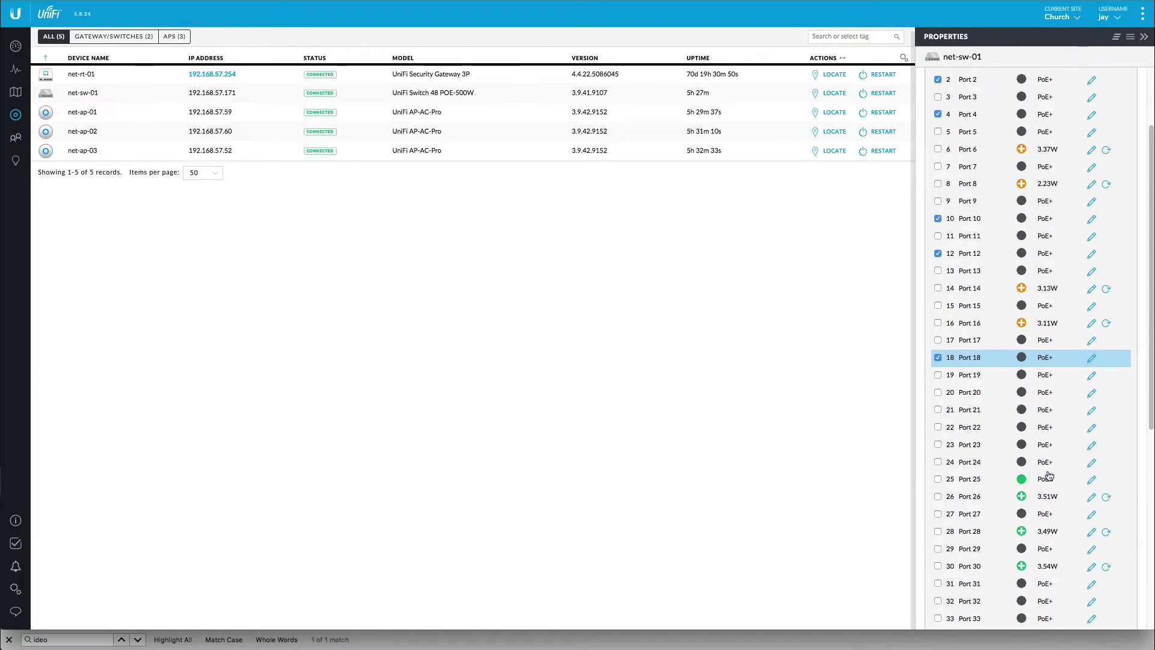
{"action": "left_click", "coordinate": [962, 606]}
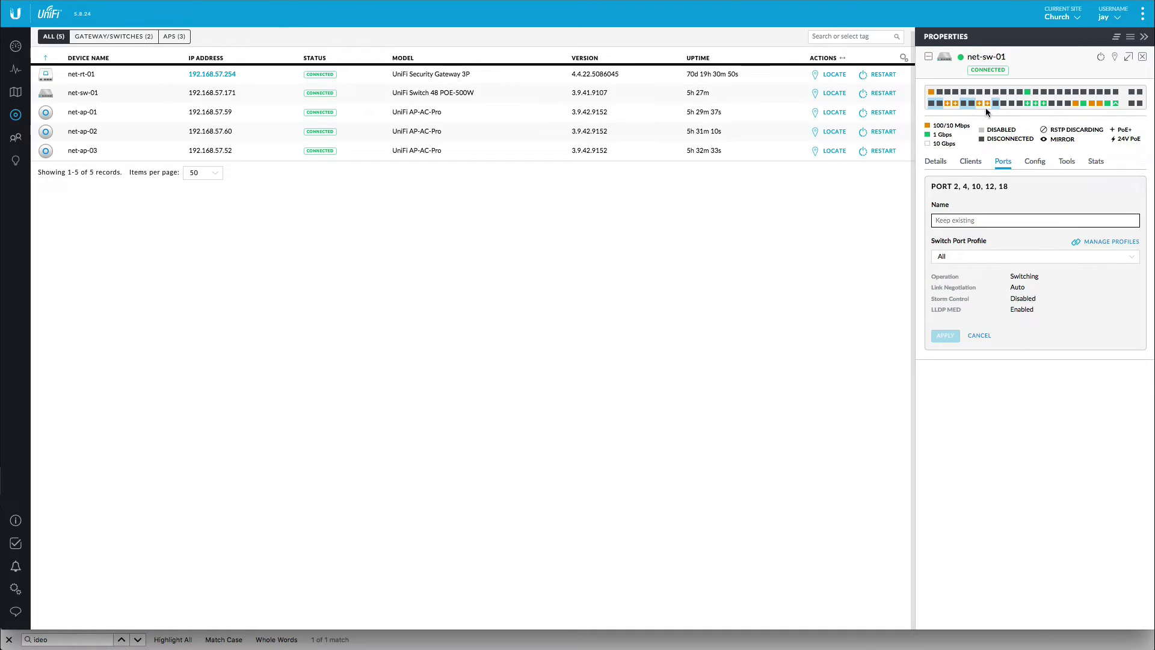
- Add and save a port profile '24v Passive PoE' with PoE set to 24V Passive and all networks tagged
{"action": "left_click", "coordinate": [1094, 242]}
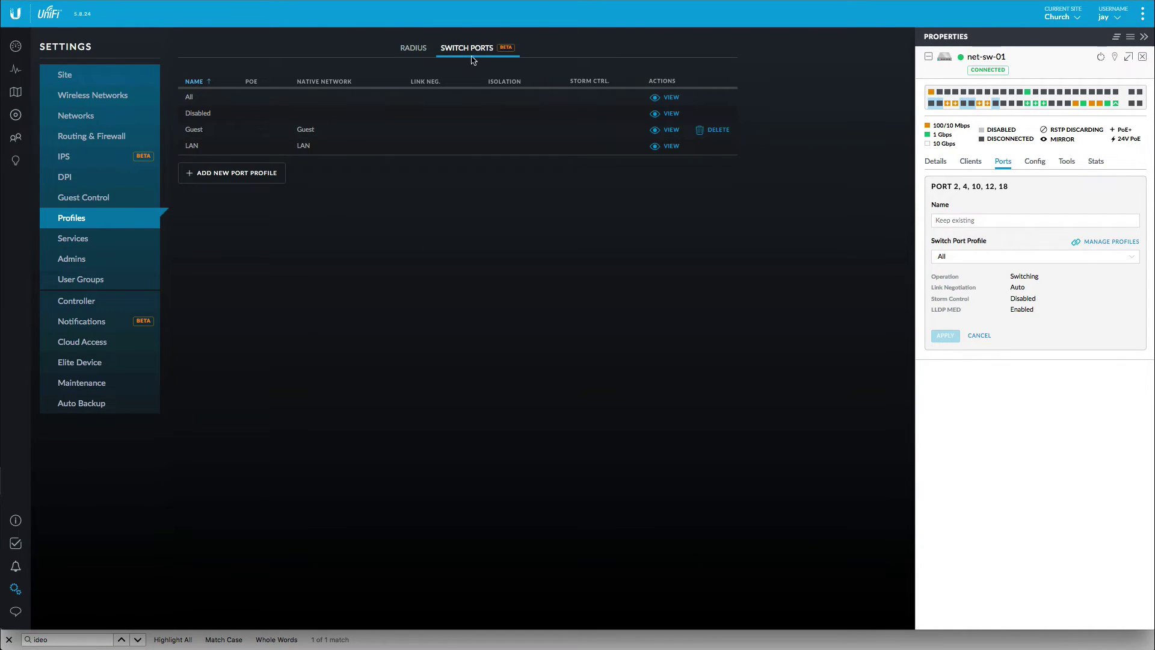
{"action": "left_click", "coordinate": [261, 174]}
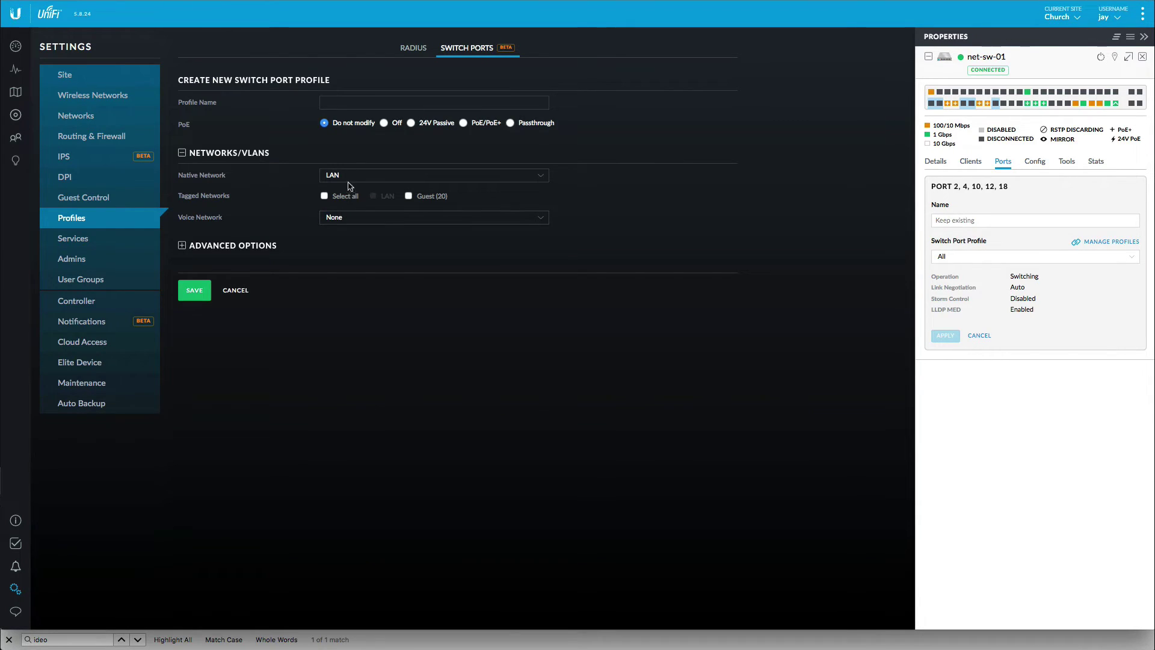
{"action": "left_click", "coordinate": [366, 102]}
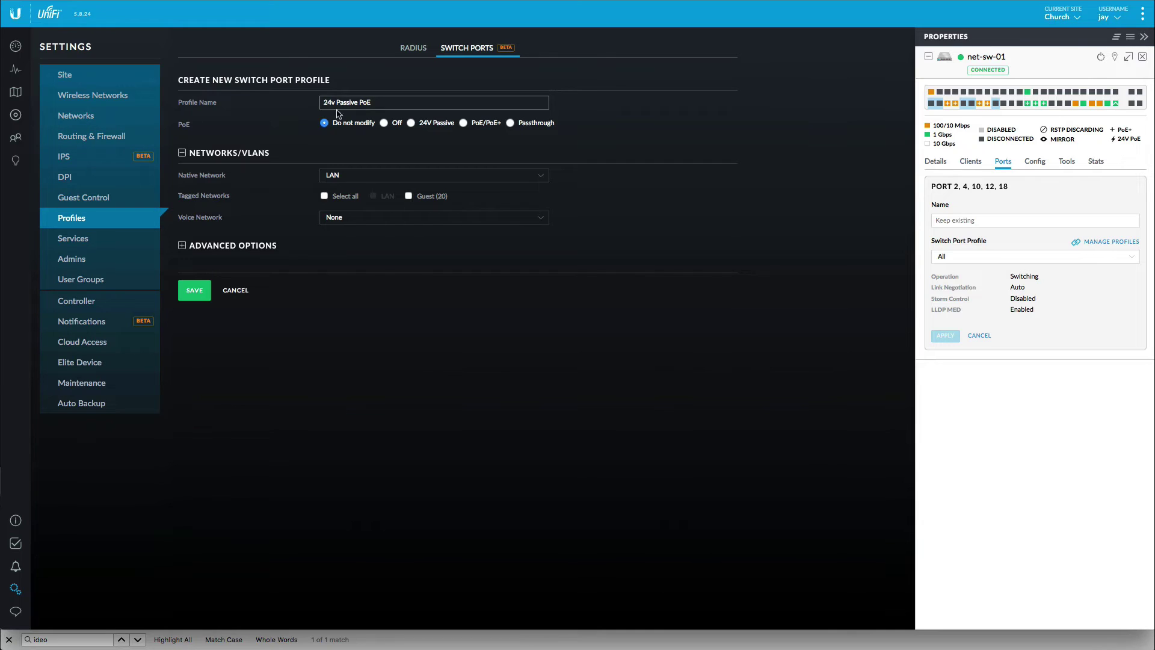
{"action": "left_click", "coordinate": [431, 124]}
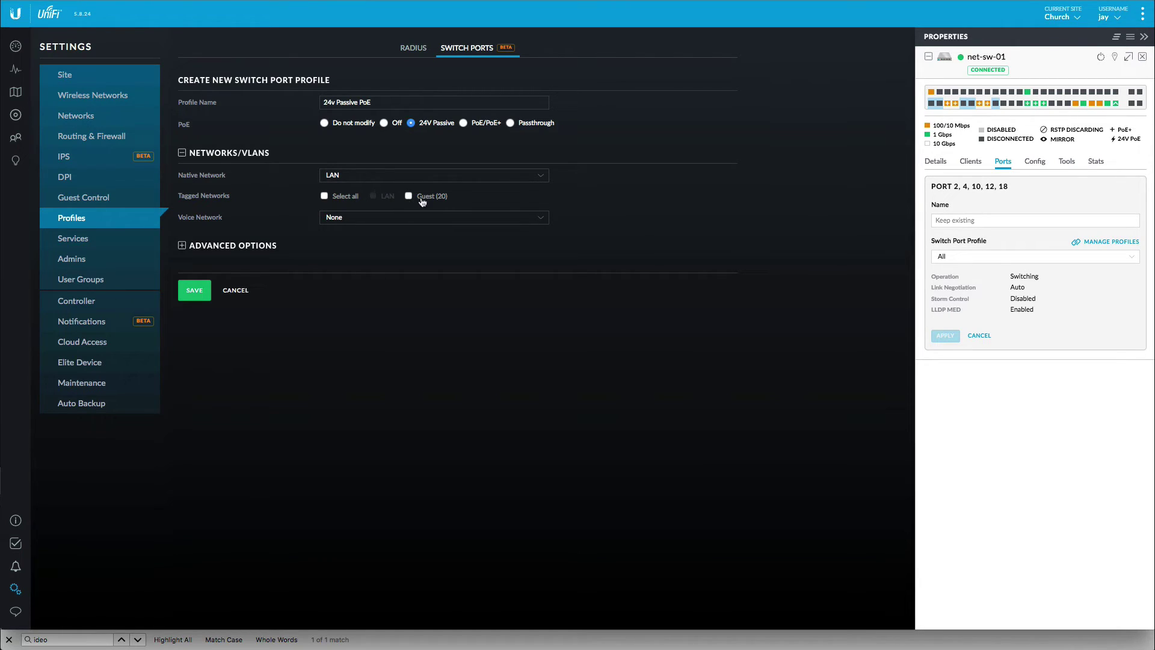
{"action": "left_click", "coordinate": [325, 197]}
{"action": "mouse_move", "coordinate": [952, 105]}
{"action": "left_click", "coordinate": [192, 290]}
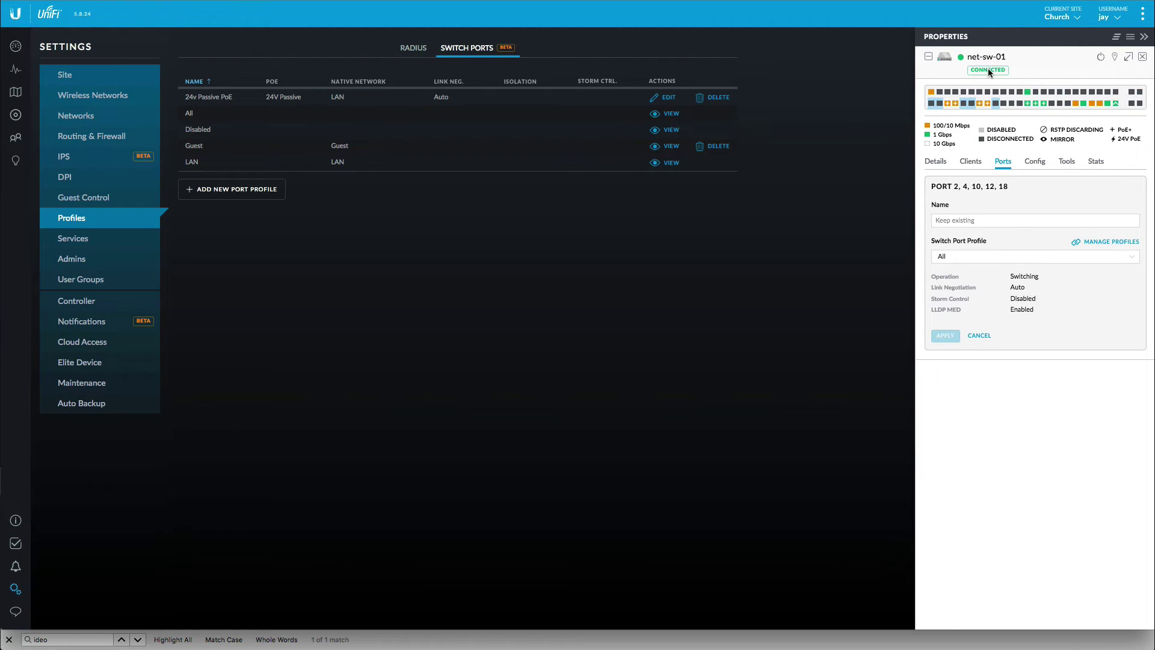
- Assign the 24v Passive PoE profile to ports 2, 4, 10, 12 and 18 and apply it
{"action": "left_click", "coordinate": [960, 255]}
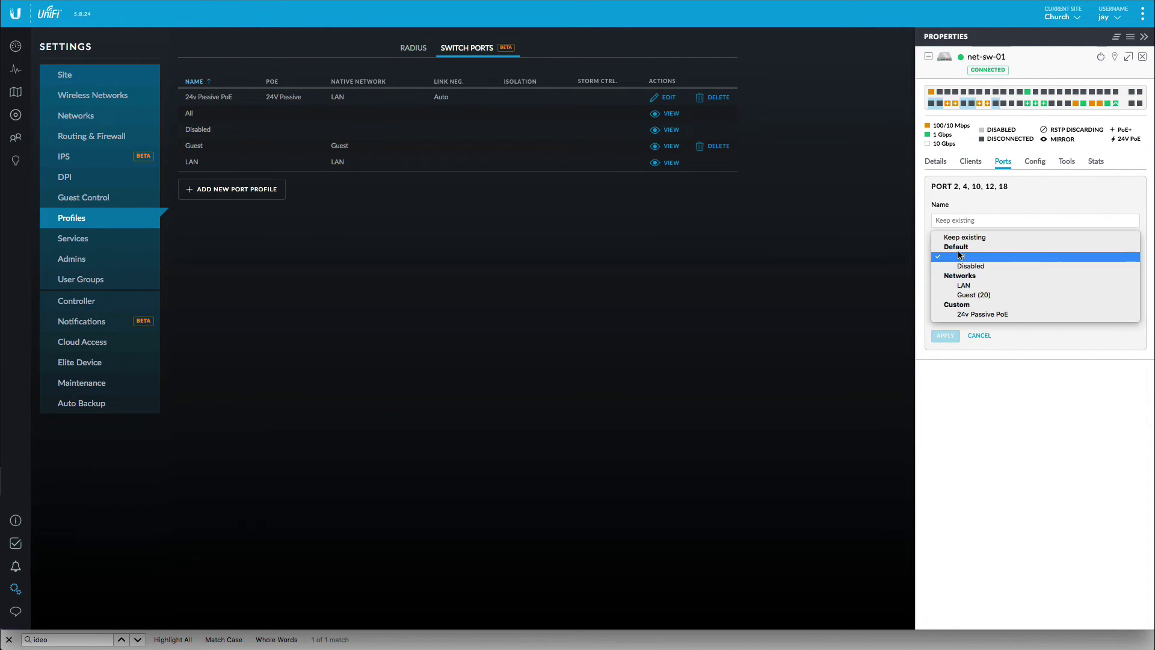
{"action": "left_click", "coordinate": [985, 314]}
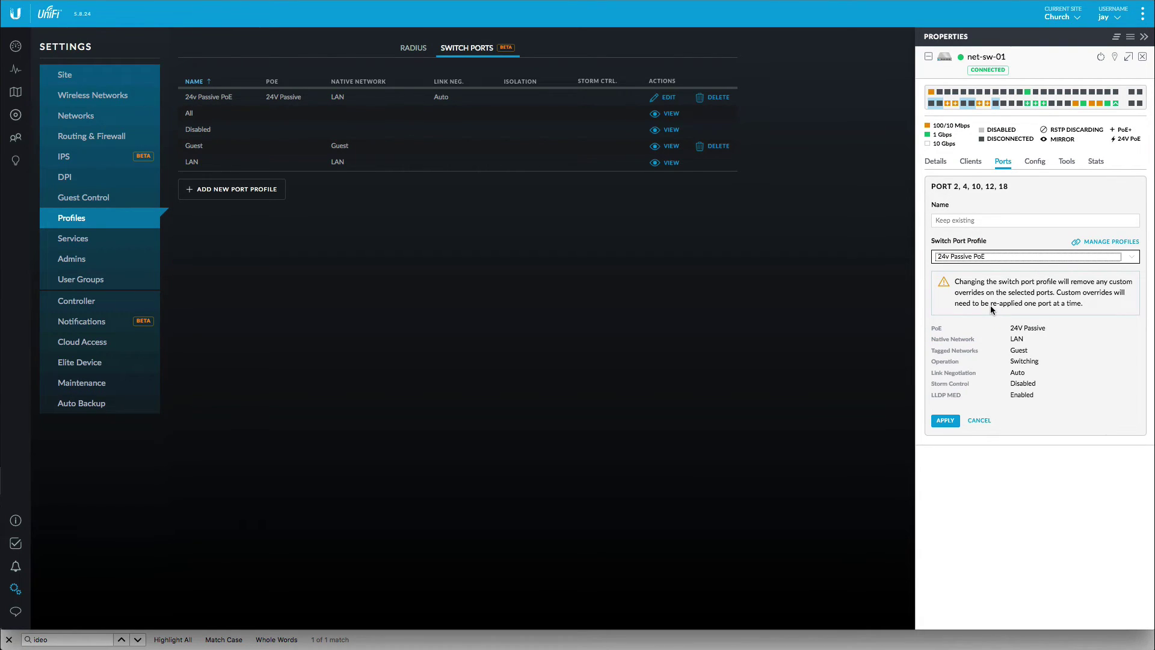
{"action": "left_click", "coordinate": [949, 423]}
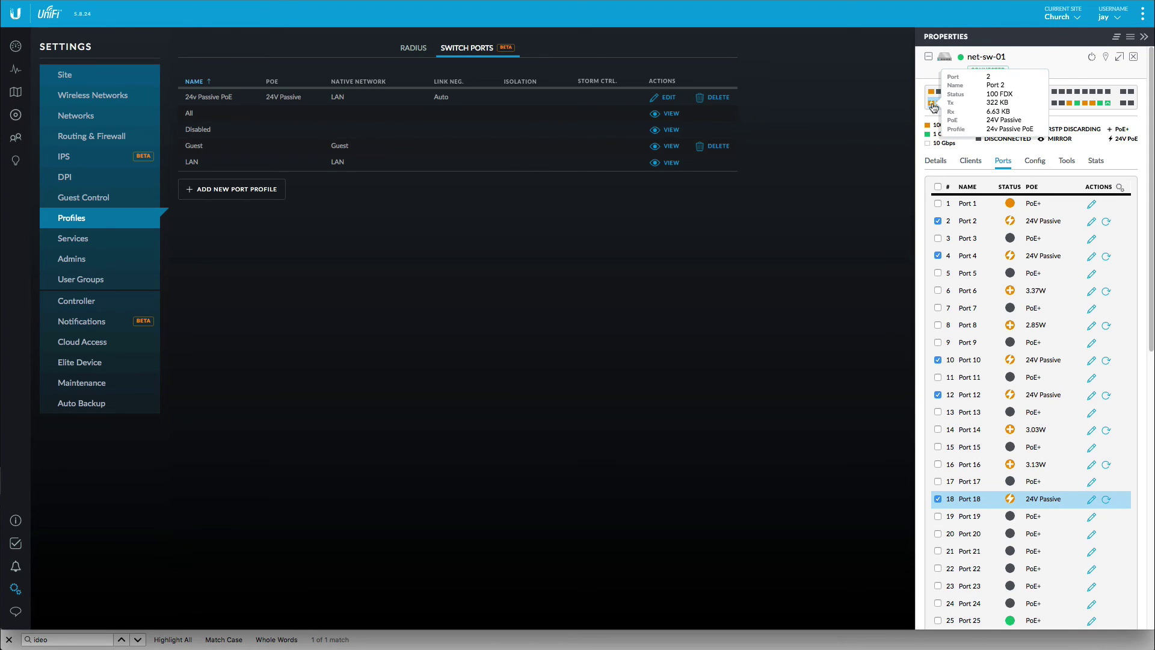
{"action": "mouse_move", "coordinate": [993, 108]}
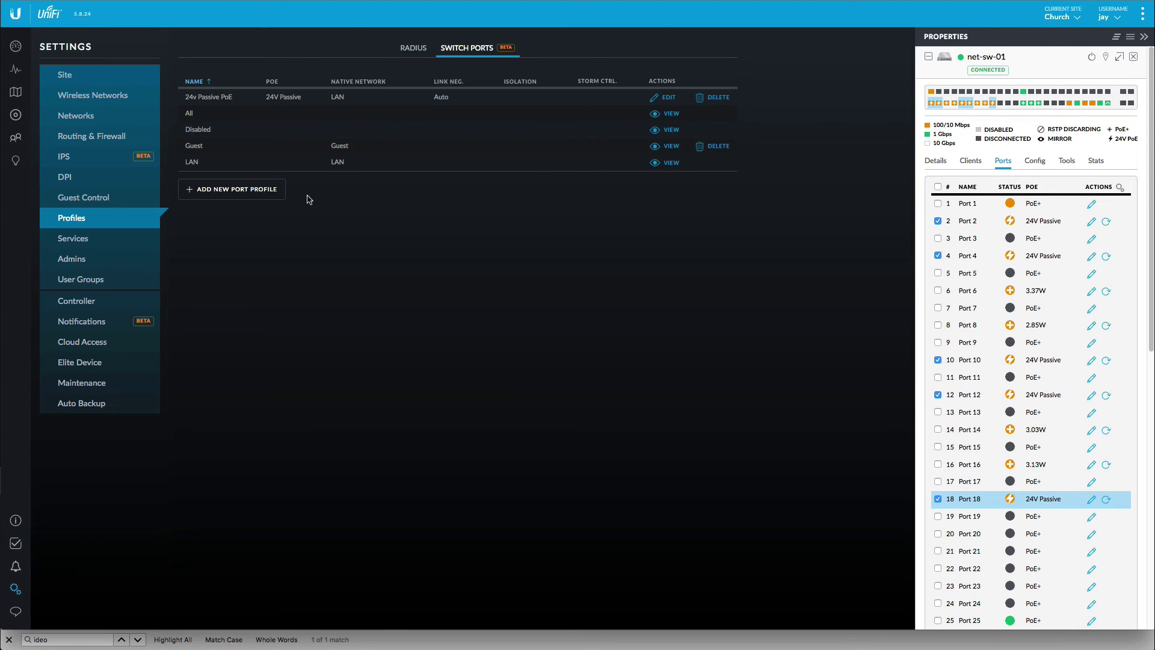
- Show the Clients list and scroll to the reconnected sec-cam entries
{"action": "left_click", "coordinate": [19, 138]}
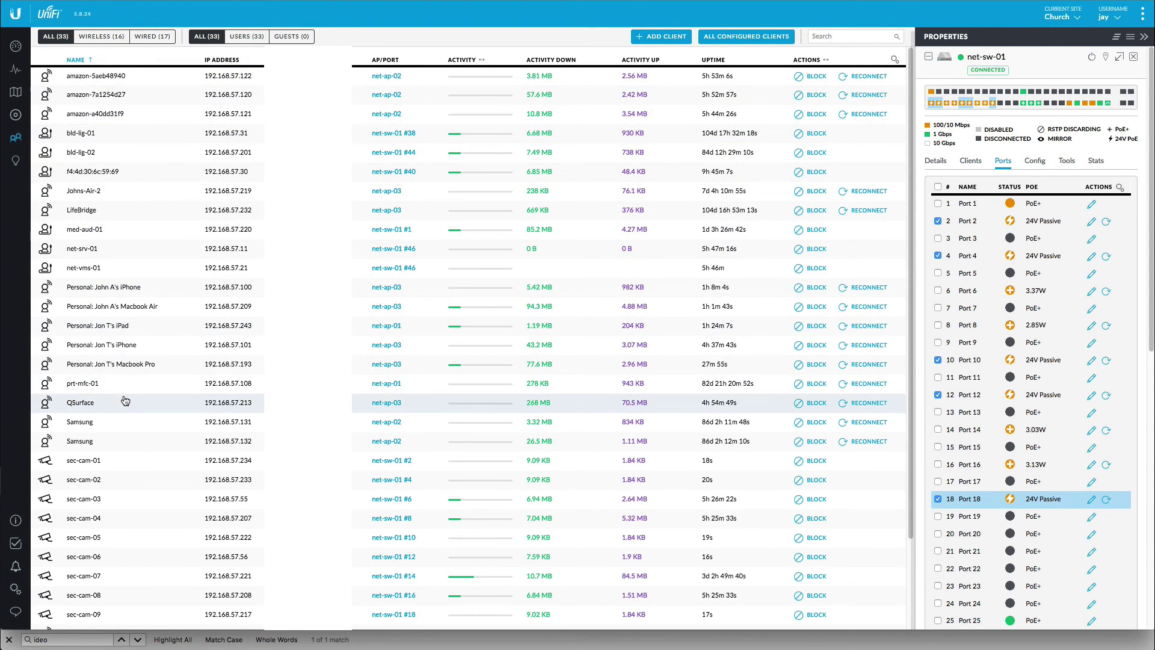
{"action": "scroll", "coordinate": [115, 469], "scroll_direction": "down", "scroll_amount": 1}
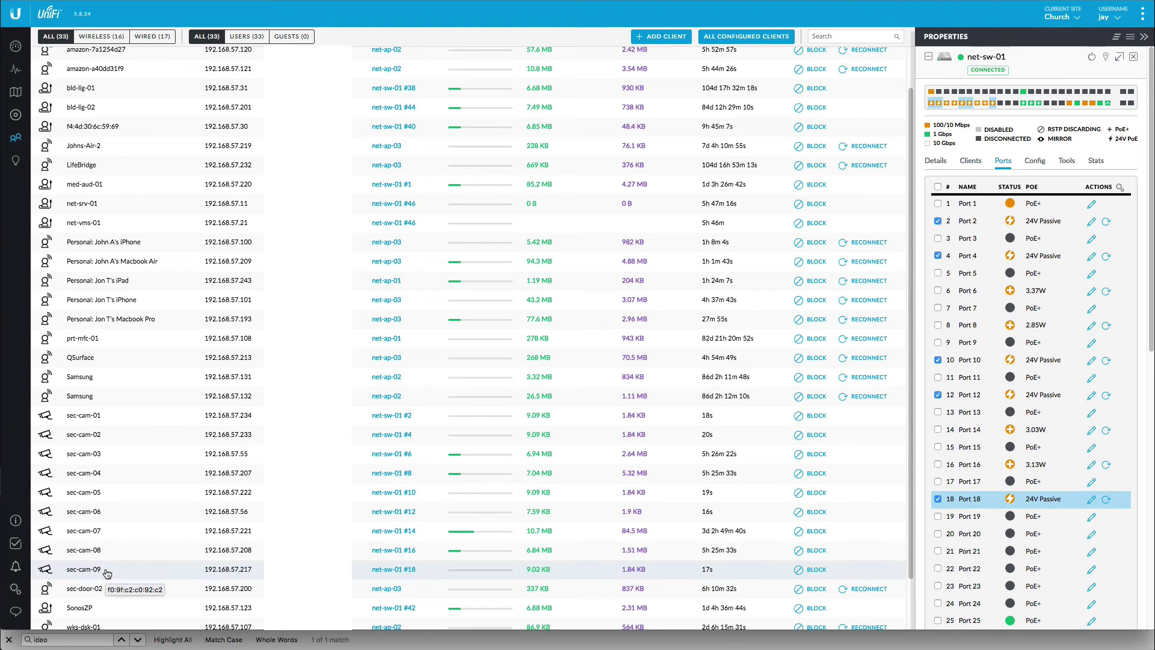
{"action": "scroll", "coordinate": [136, 556], "scroll_direction": "down", "scroll_amount": 1}
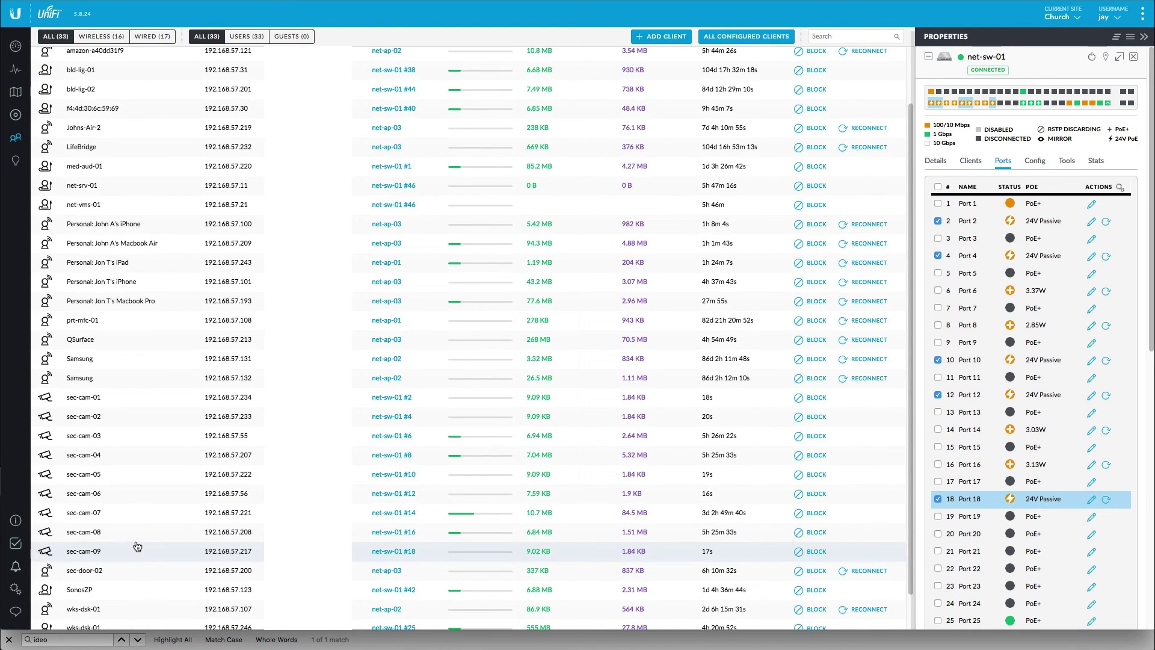